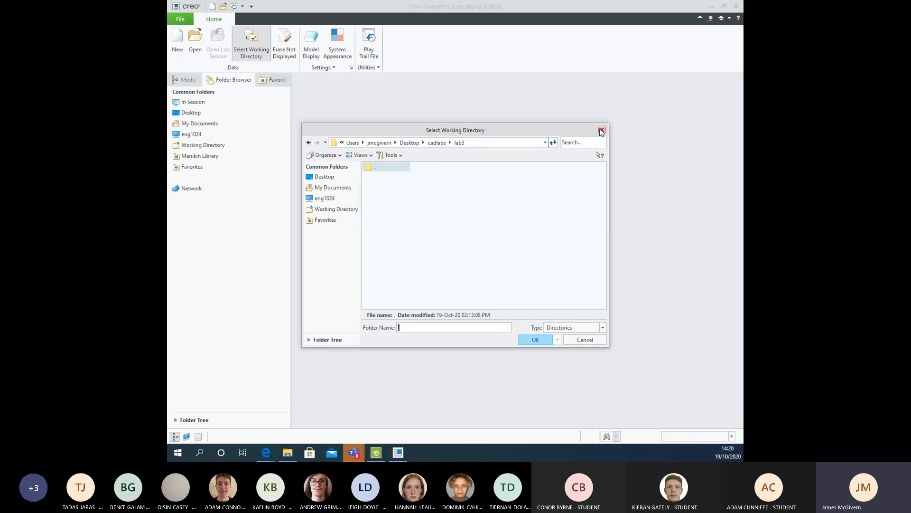
Create a new solid part named lab3-p1x, using the solid_part_mmks template instead of the default template.
click(601, 131)
click(177, 45)
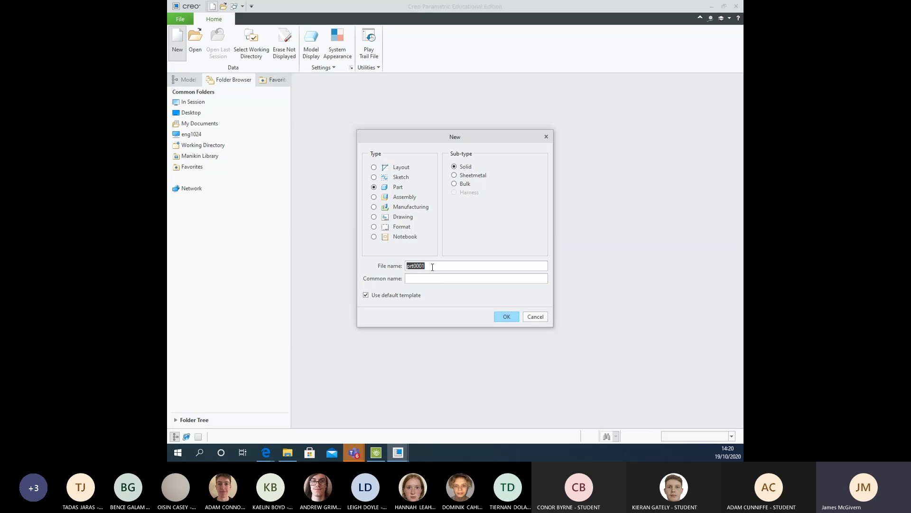
key(BackSpace)
text(lab3-p1x)
click(380, 297)
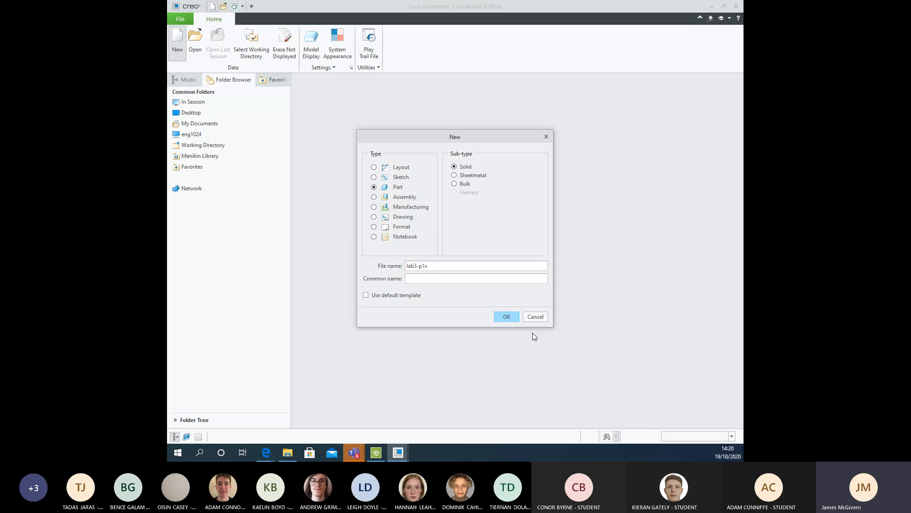
click(499, 315)
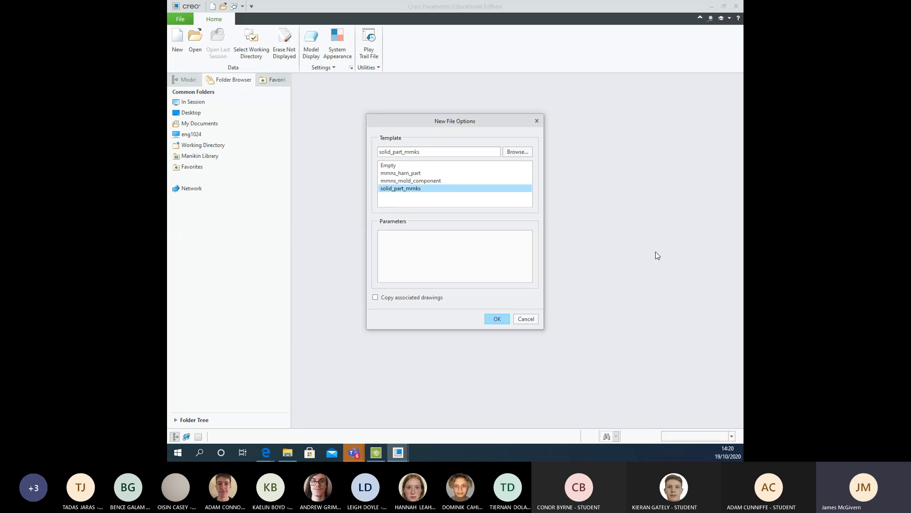
click(496, 320)
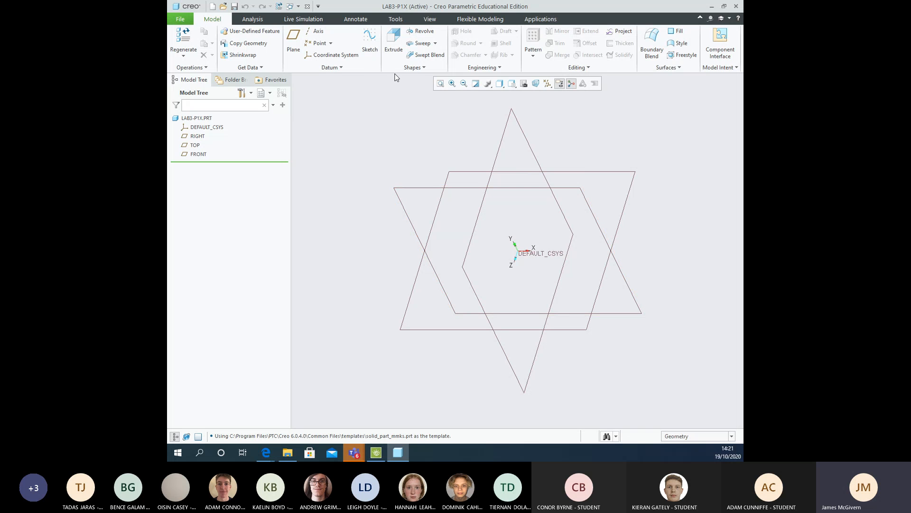
Start an Extrude with an internal sketch on the FRONT plane, with the sketch plane facing the screen.
click(393, 39)
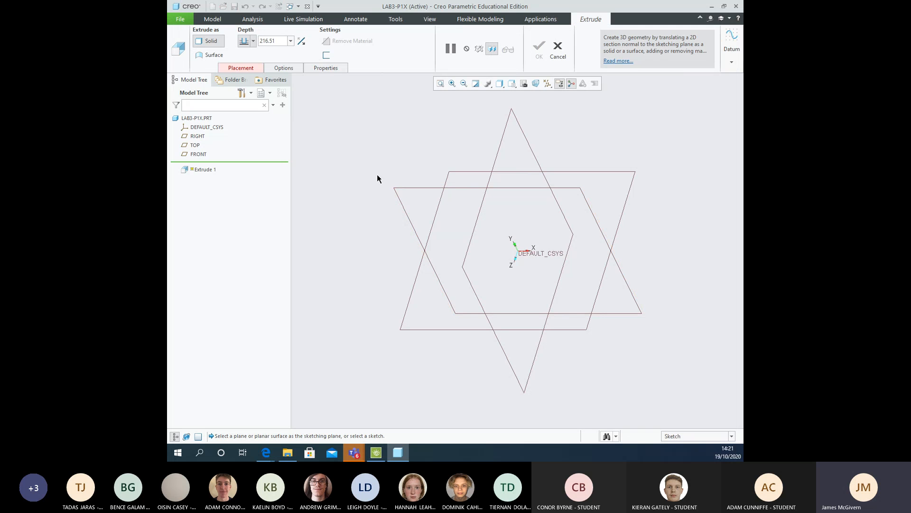
click(250, 70)
click(320, 100)
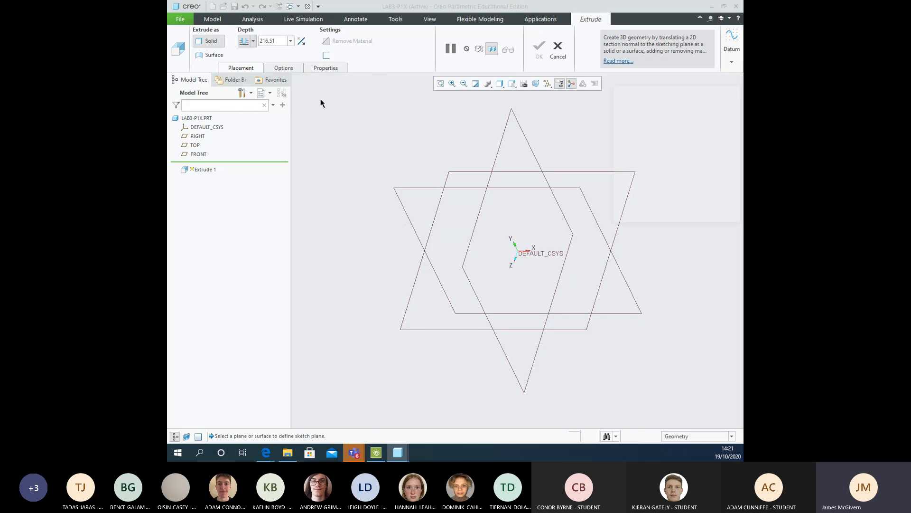
click(404, 188)
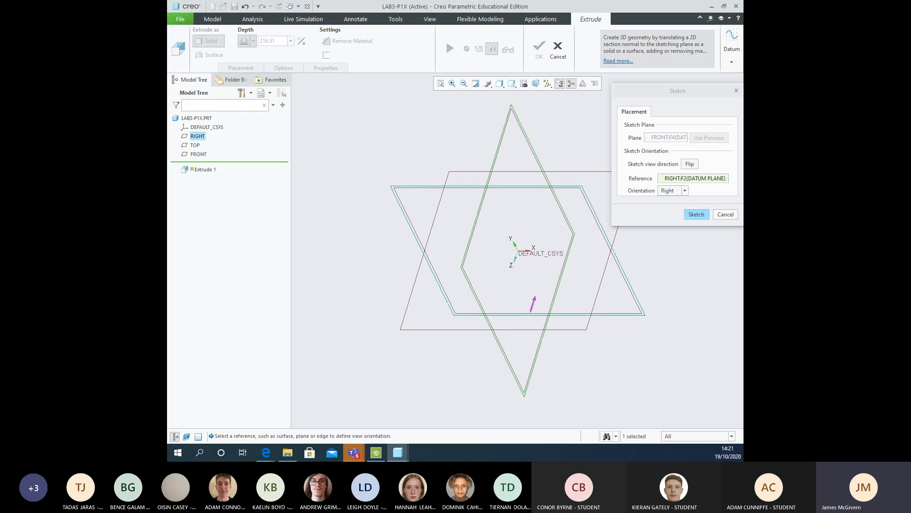
click(702, 216)
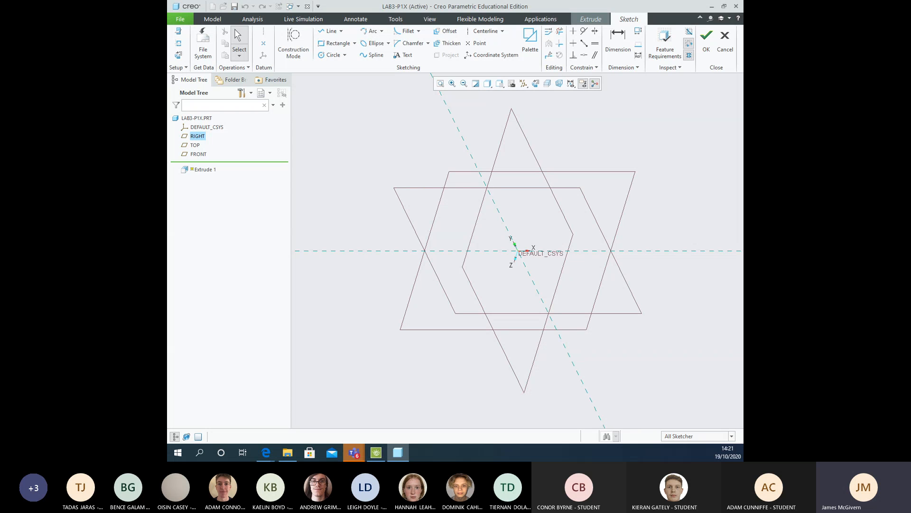
click(536, 84)
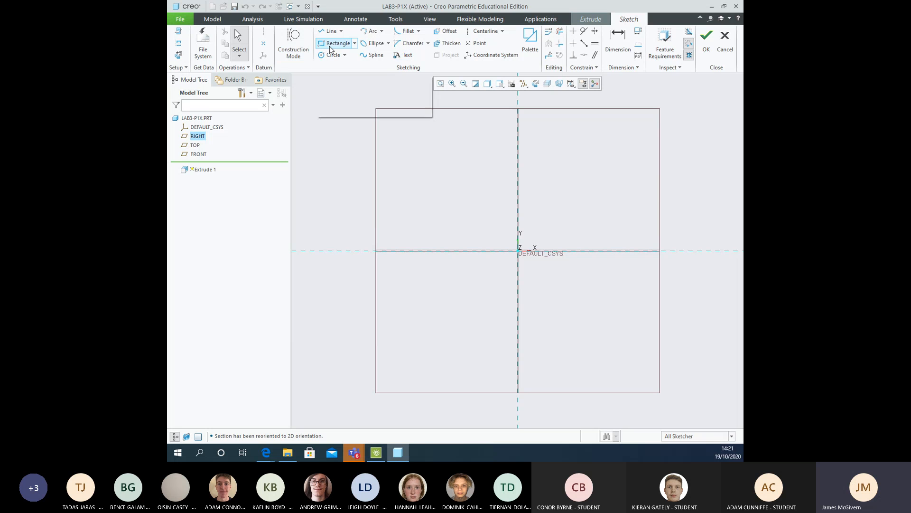
Sketch a corner rectangle about 130 mm wide and 145 mm high, running up and left from the origin.
click(355, 44)
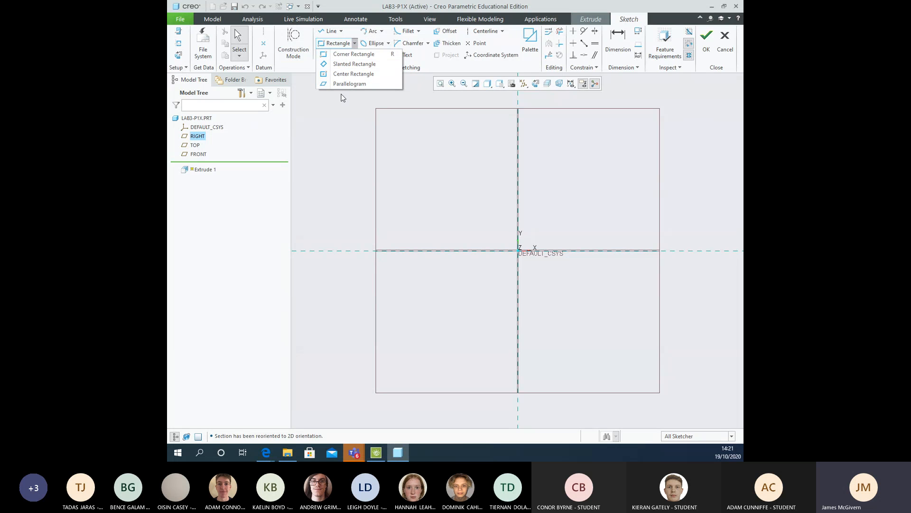
click(354, 55)
click(517, 251)
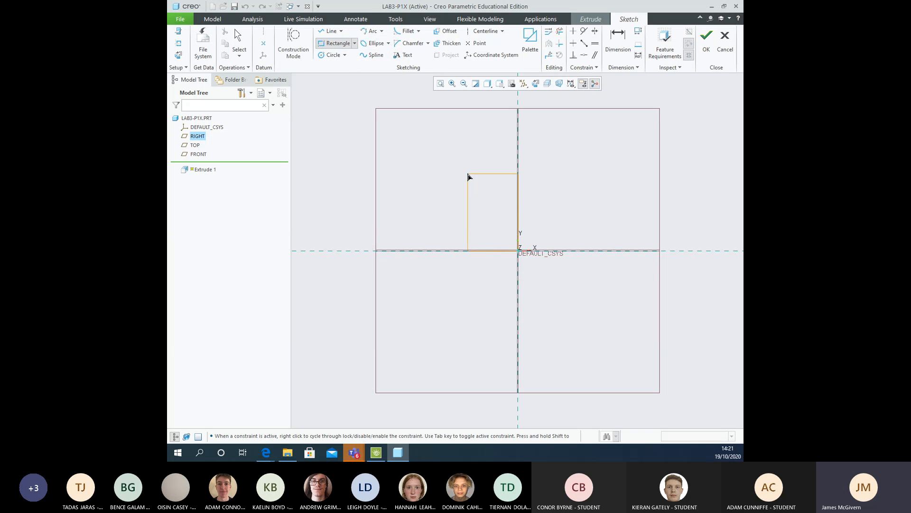
click(445, 169)
middle_click(395, 172)
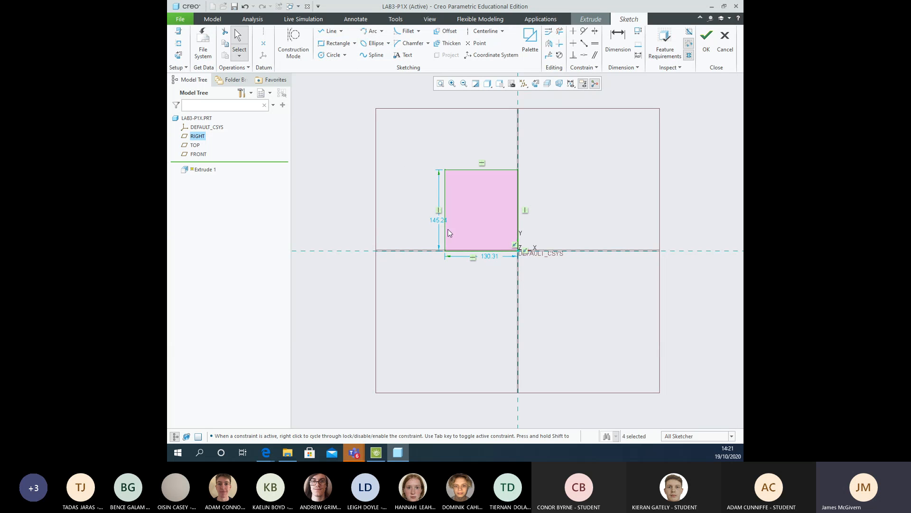
Set the rectangle's height and width to 200 mm each.
double_click(438, 220)
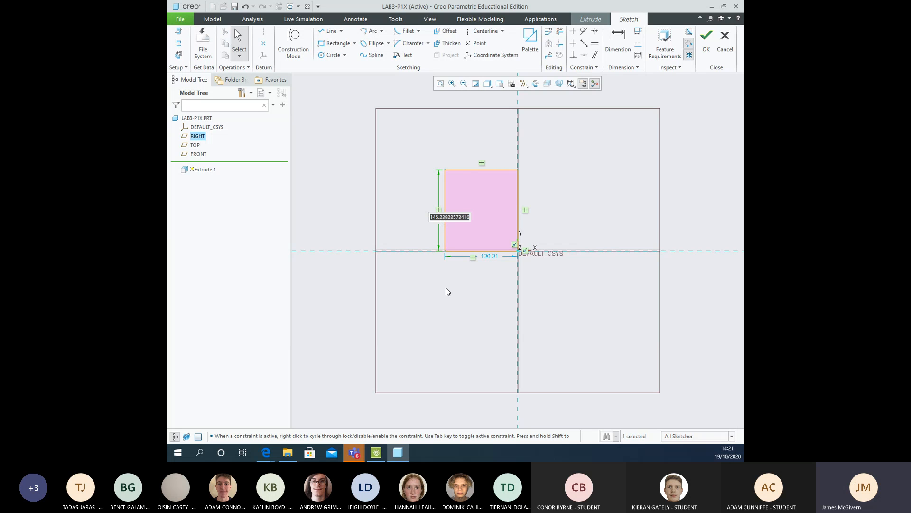
text(200)
key(Return)
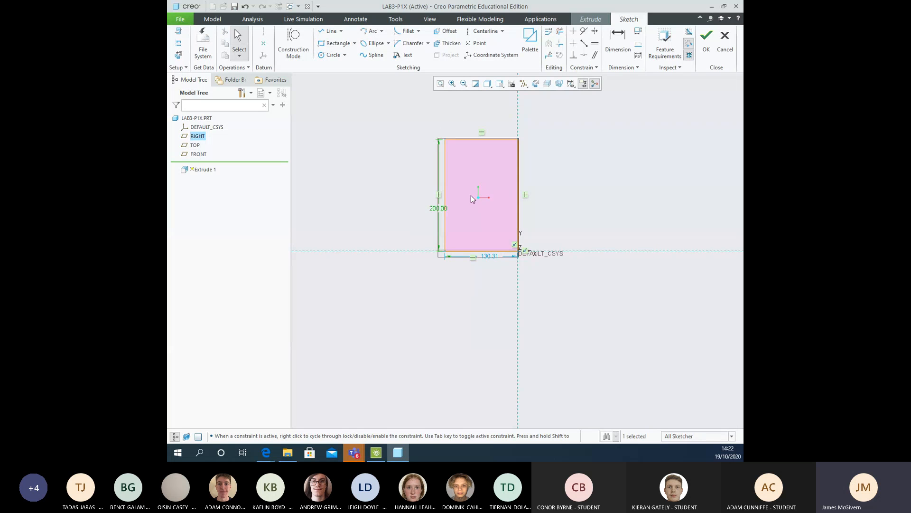
double_click(490, 256)
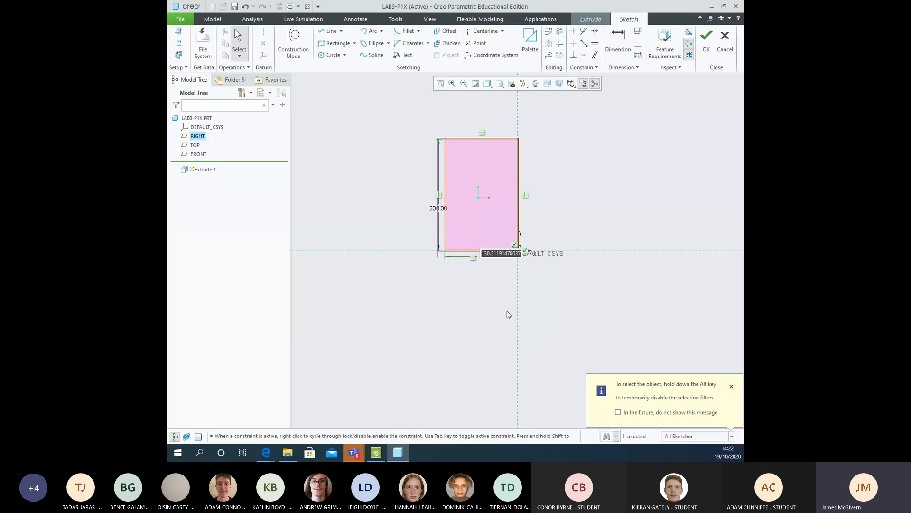
text(200)
key(Return)
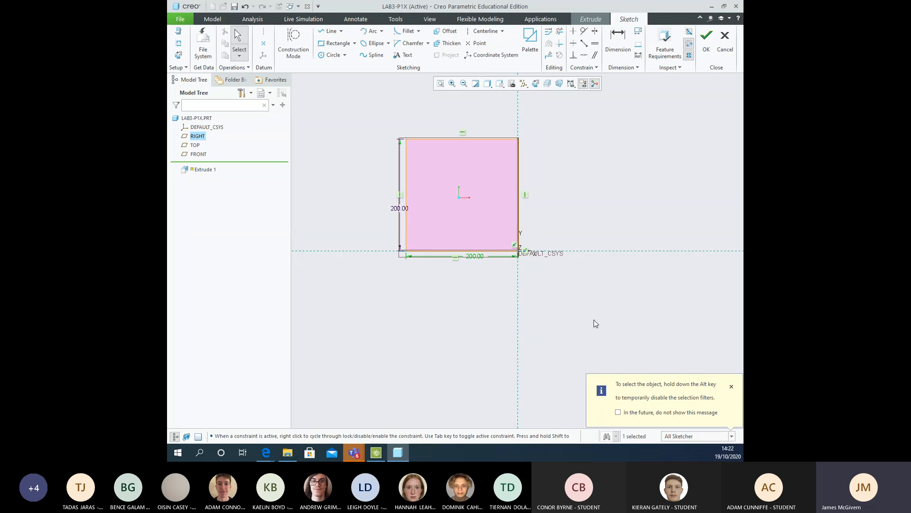
Finish the sketch and extrude the square 40 mm deep as a solid block, shown in the default orientation.
click(705, 42)
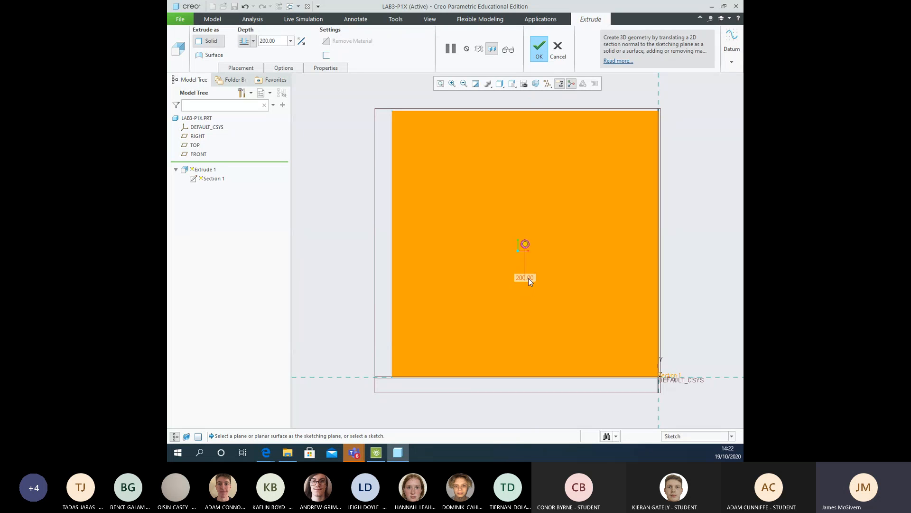
double_click(274, 39)
text(4)
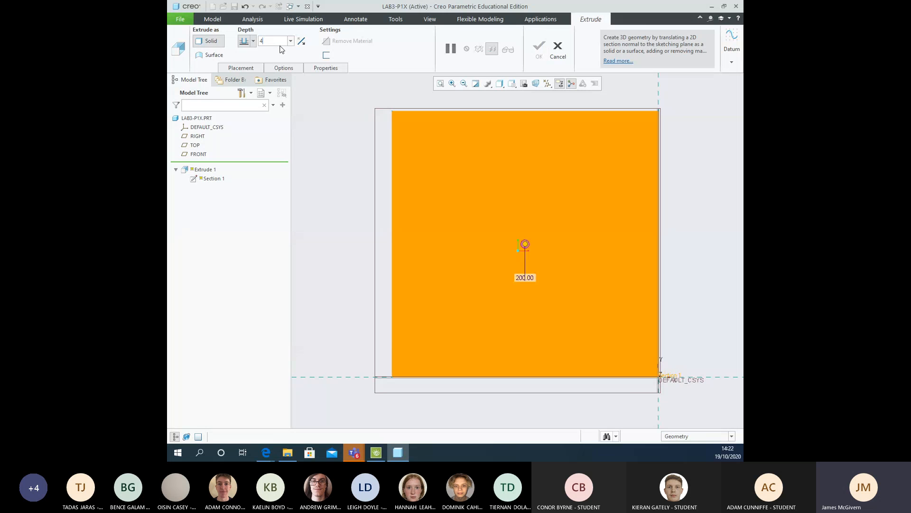
text(0)
key(Return)
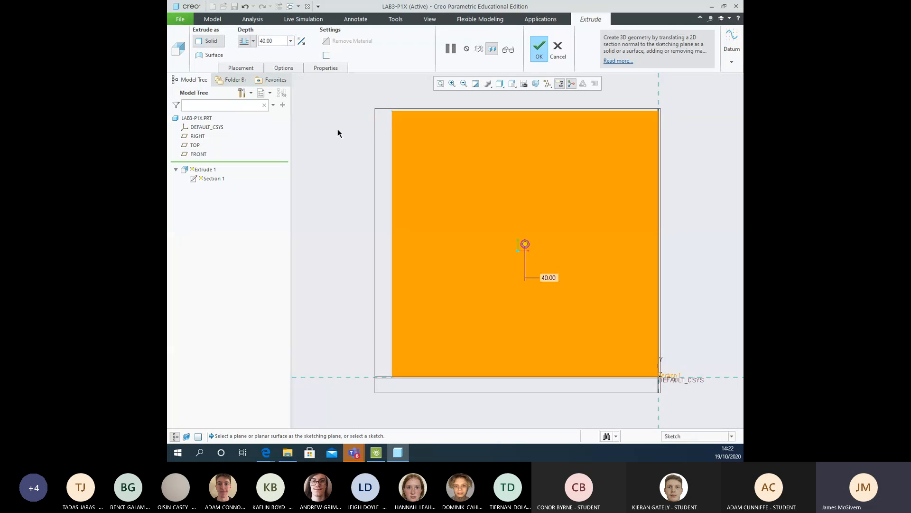
middle_click(337, 131)
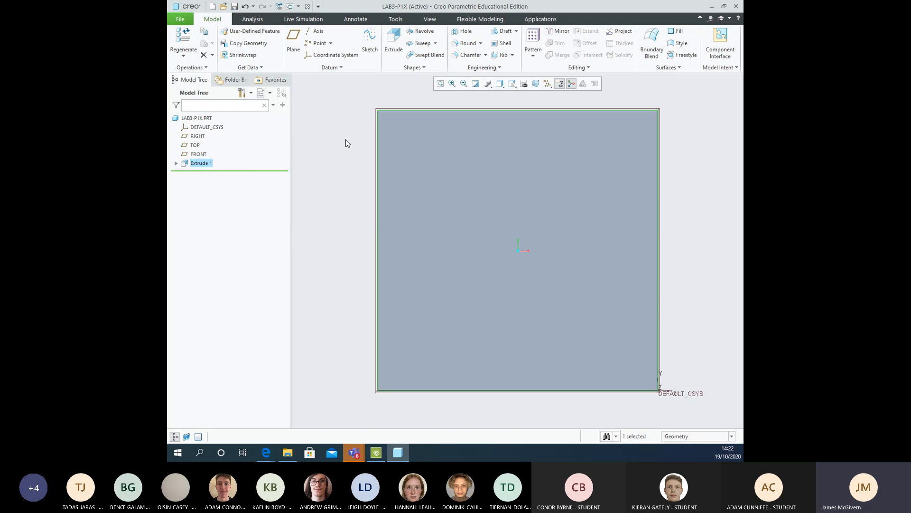
key(ctrl+d)
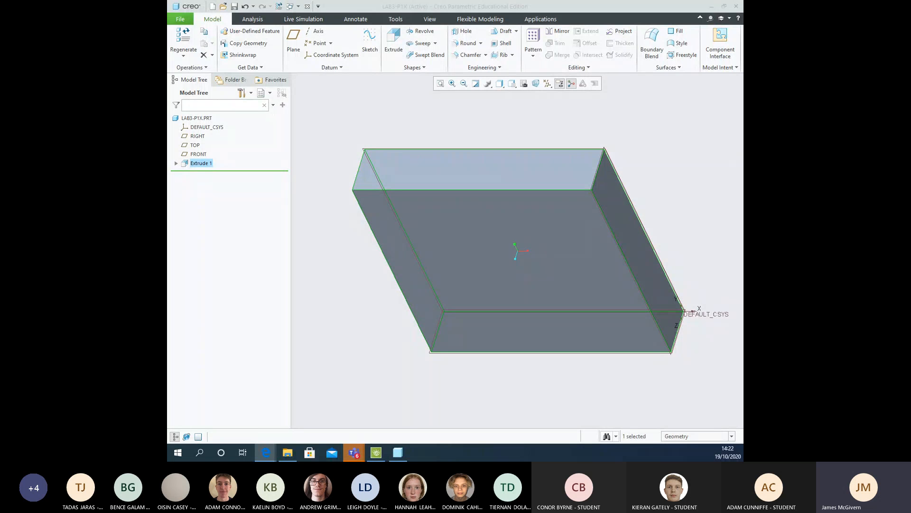
click(339, 91)
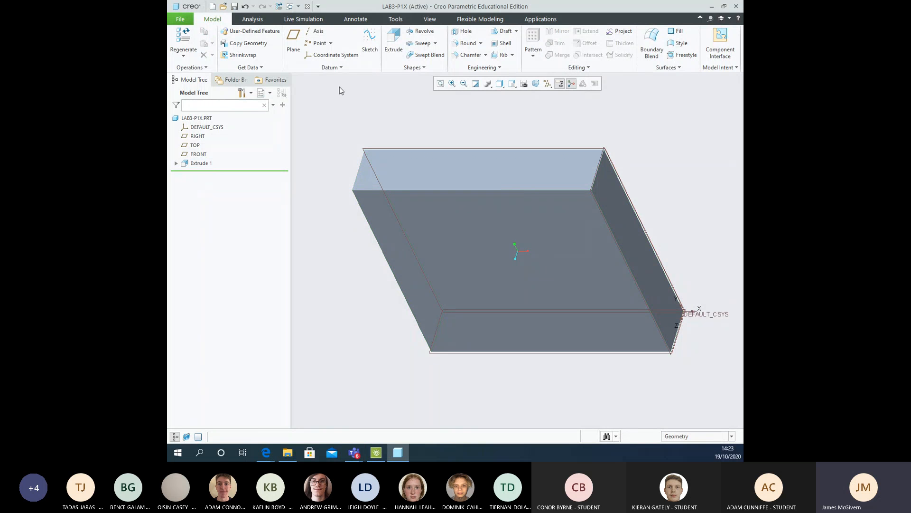
Create a datum plane offset 25 mm outward from the block's large front face.
click(291, 43)
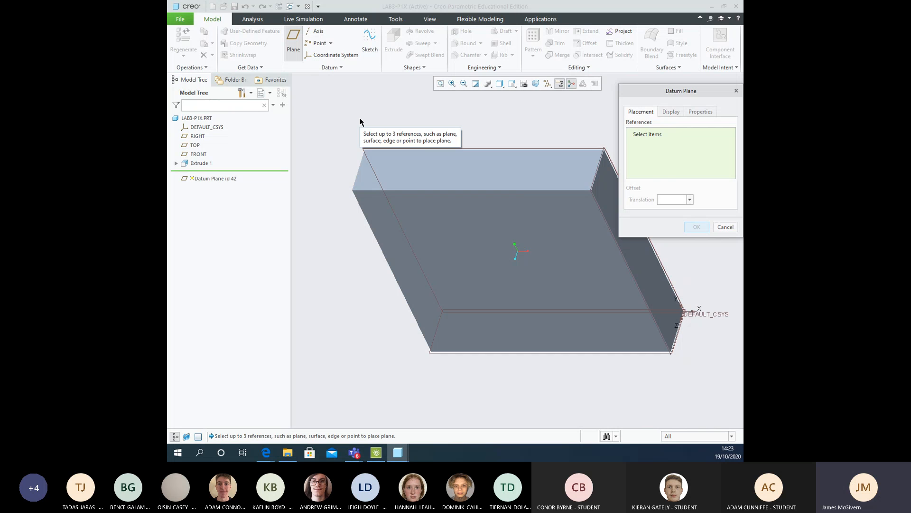
click(465, 224)
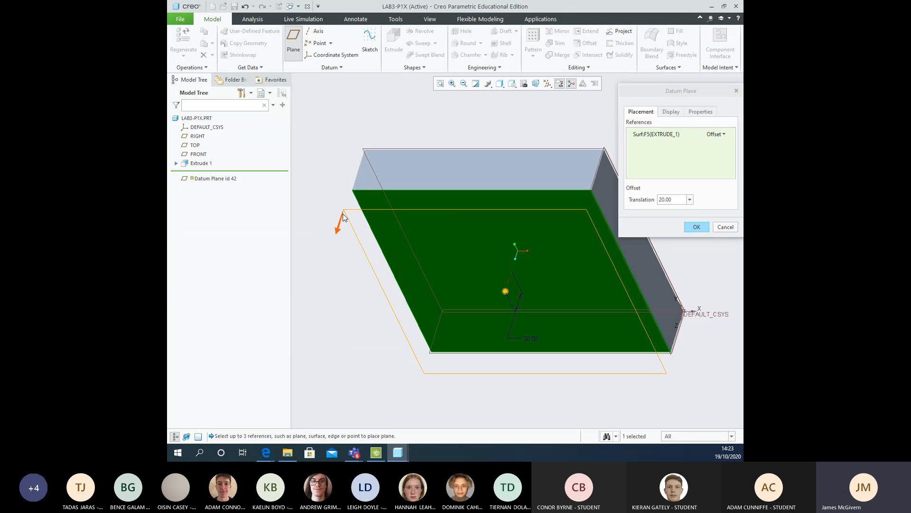
click(674, 198)
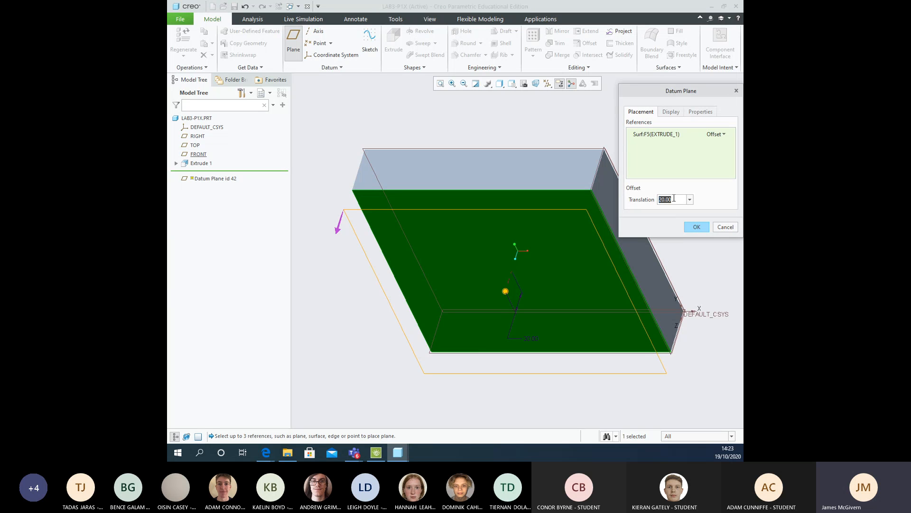
text(25)
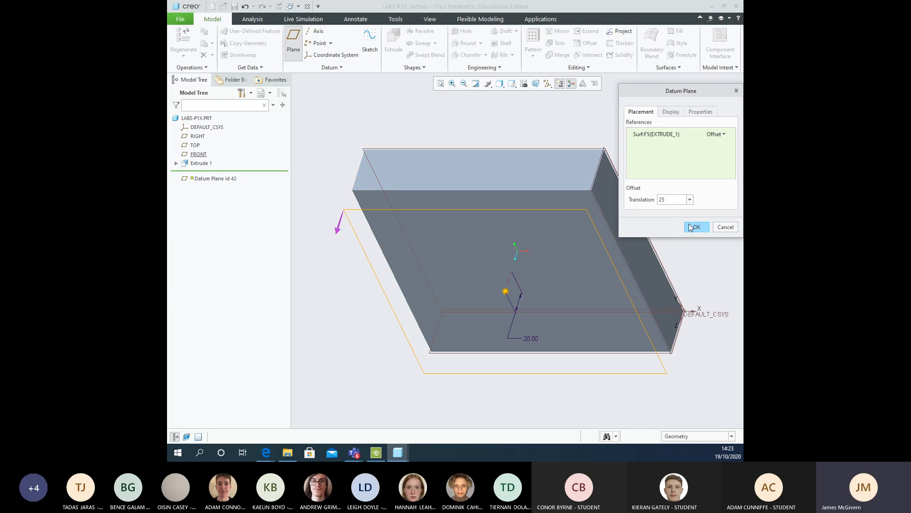
click(697, 228)
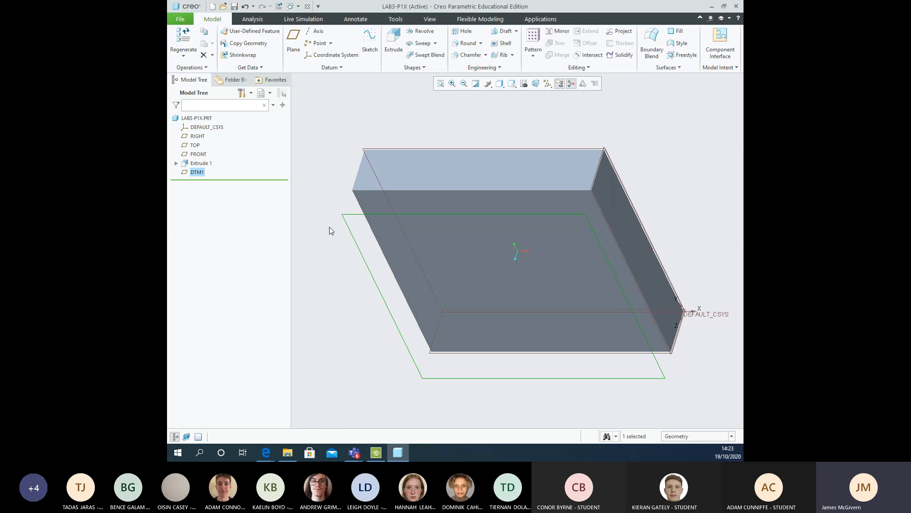
click(322, 131)
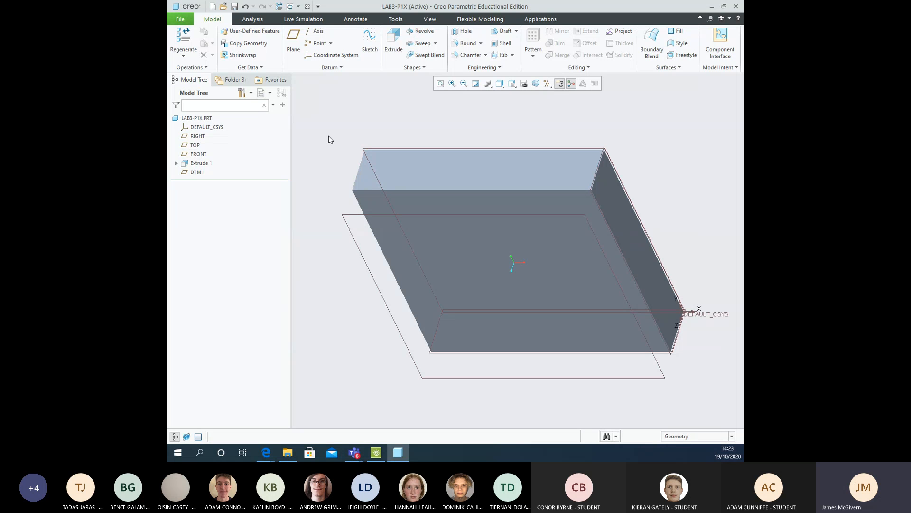
Start a datum plane through the edge where the block's large front face meets the side face opposite the coordinate system.
mouse_move(464, 125)
middle_down()
mouse_move(429, 140)
mouse_move(382, 126)
mouse_move(389, 122)
middle_up()
key(ctrl+d)
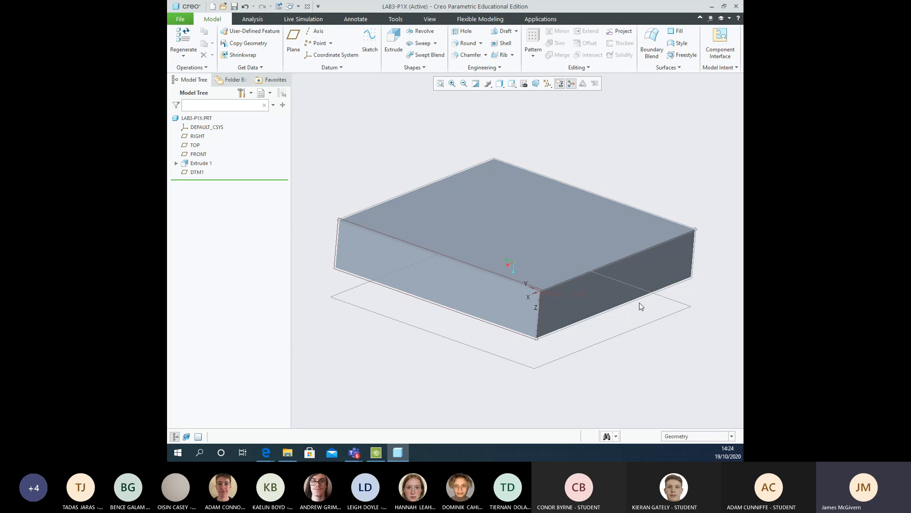
middle_drag(593, 184, 402, 257)
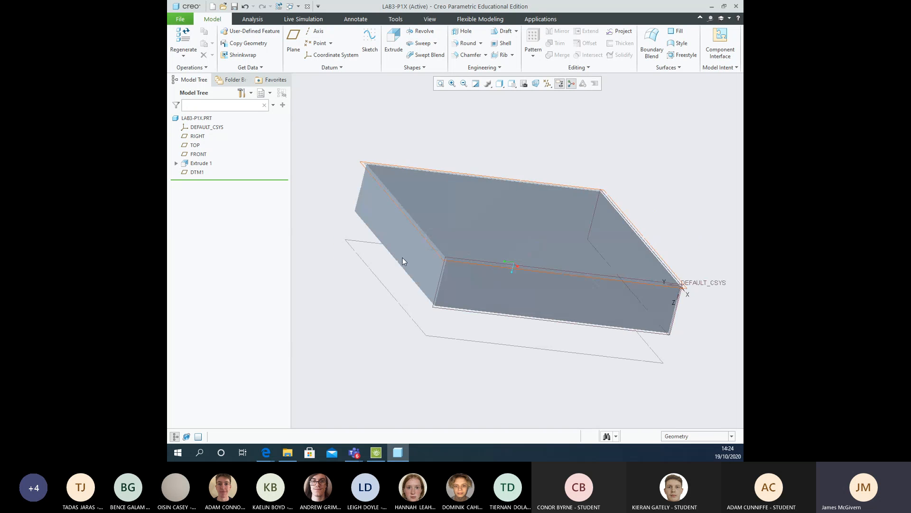
click(373, 234)
mouse_move(378, 132)
middle_down()
mouse_move(398, 120)
mouse_move(384, 117)
middle_up()
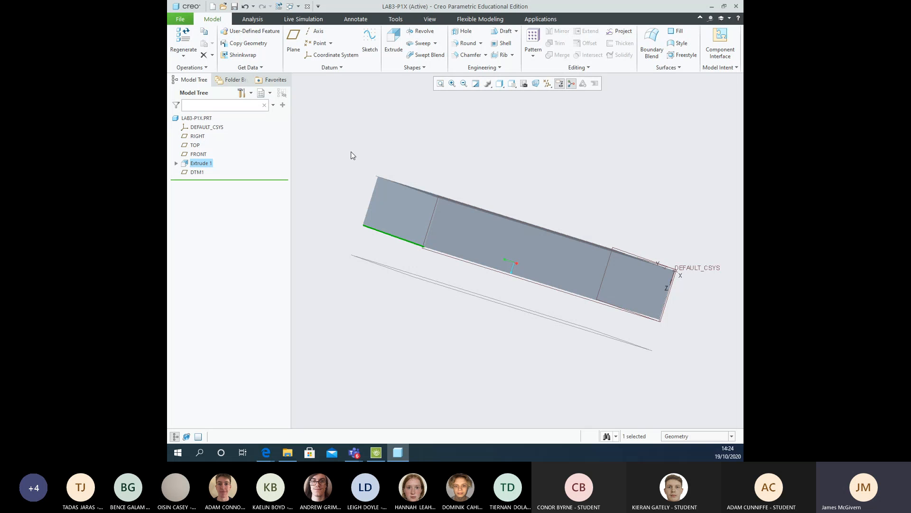
click(294, 42)
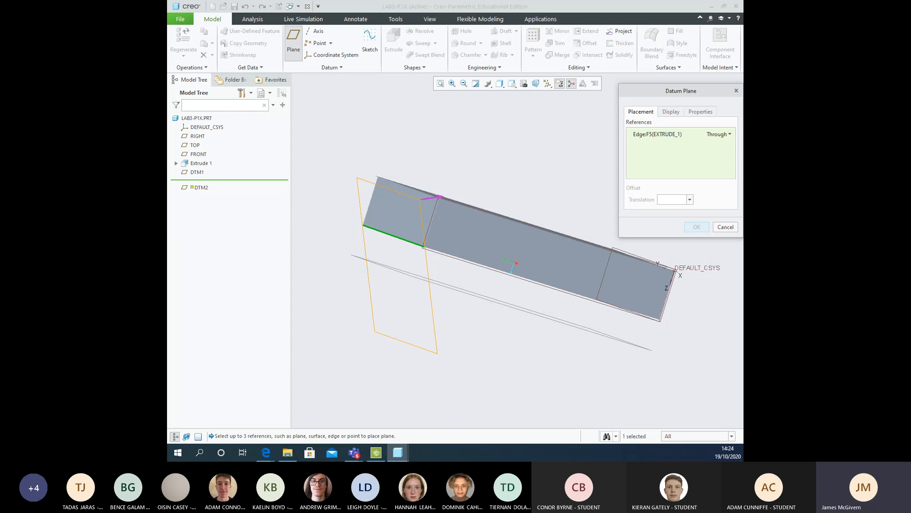
Try the Normal constraint on the edge reference and return it to Through.
click(730, 134)
click(730, 136)
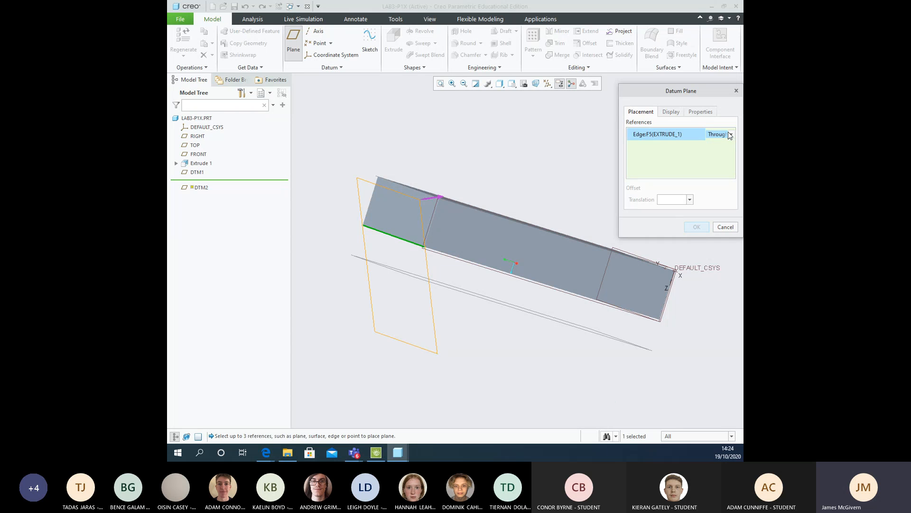
middle_drag(554, 179, 535, 179)
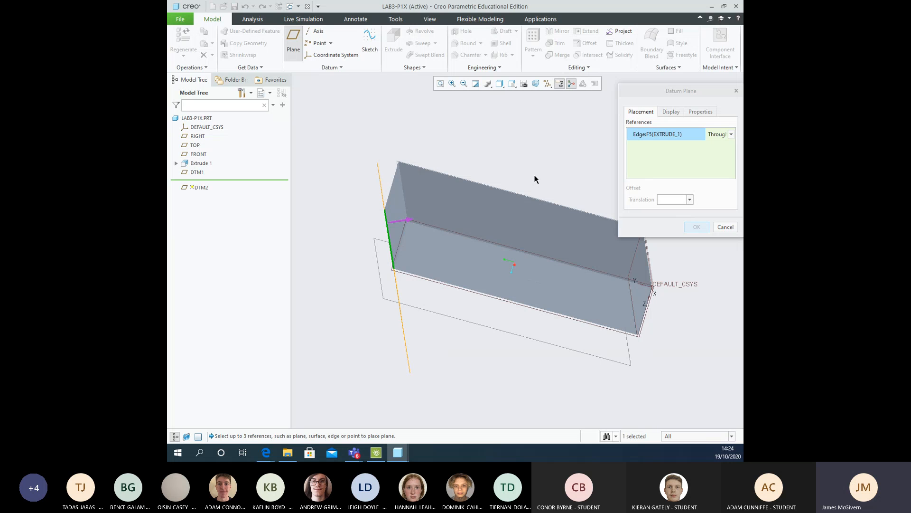
click(731, 135)
click(718, 150)
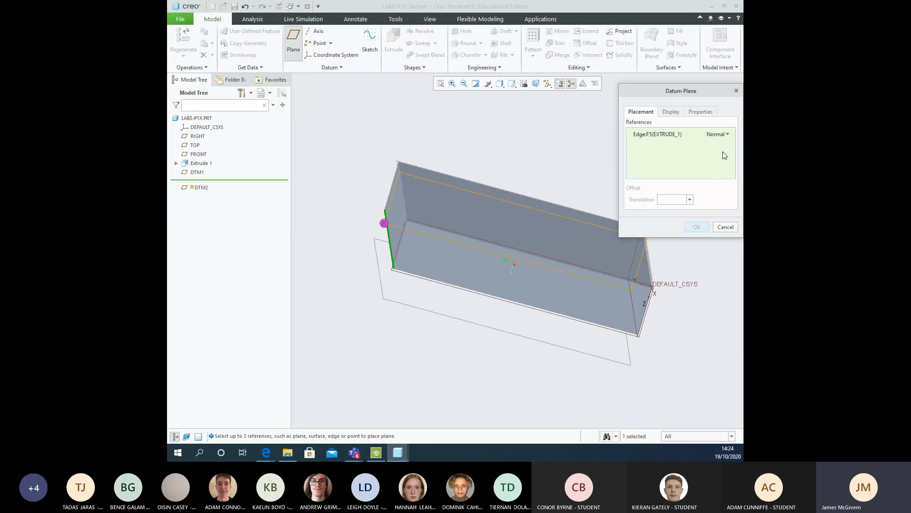
click(730, 136)
click(723, 159)
click(729, 136)
click(724, 143)
click(555, 165)
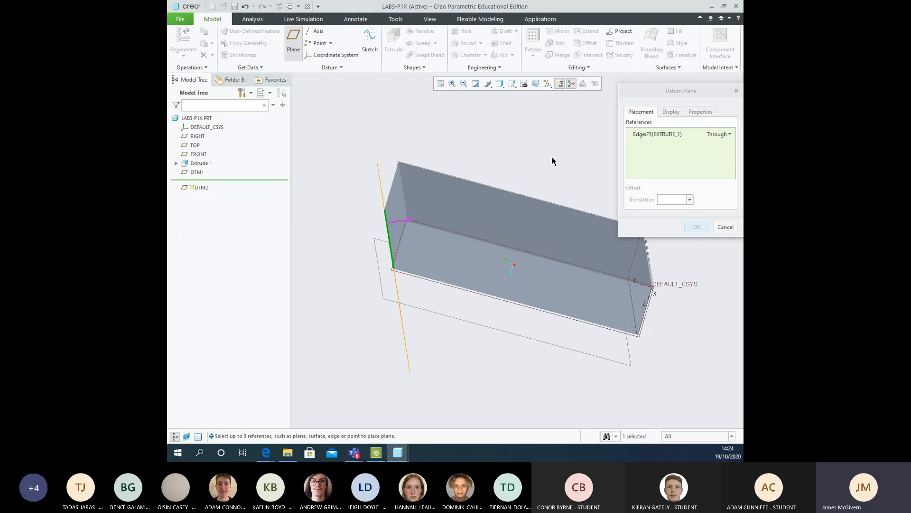
Add the adjoining side face as an Offset reference, set the rotation to 50 degrees and create the angled datum plane.
middle_drag(553, 155, 548, 132)
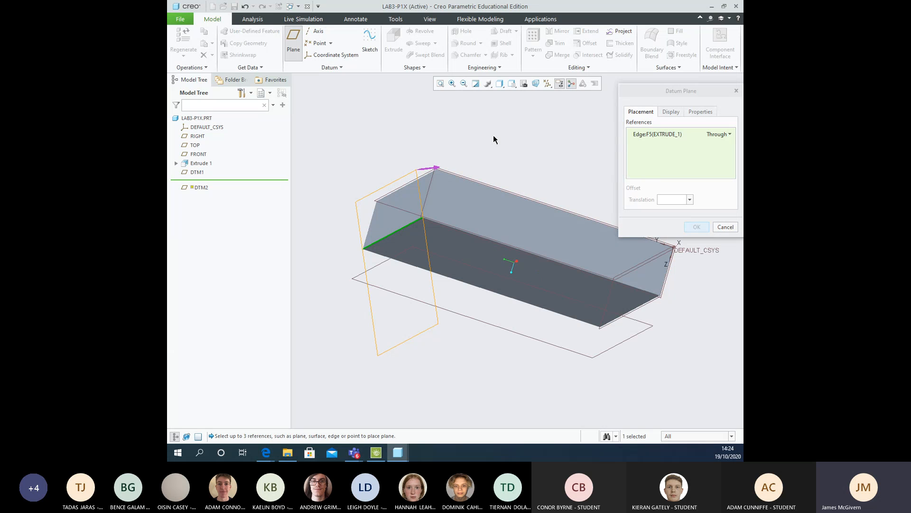
mouse_move(495, 138)
middle_down()
mouse_move(486, 128)
mouse_move(484, 143)
mouse_move(495, 144)
middle_up()
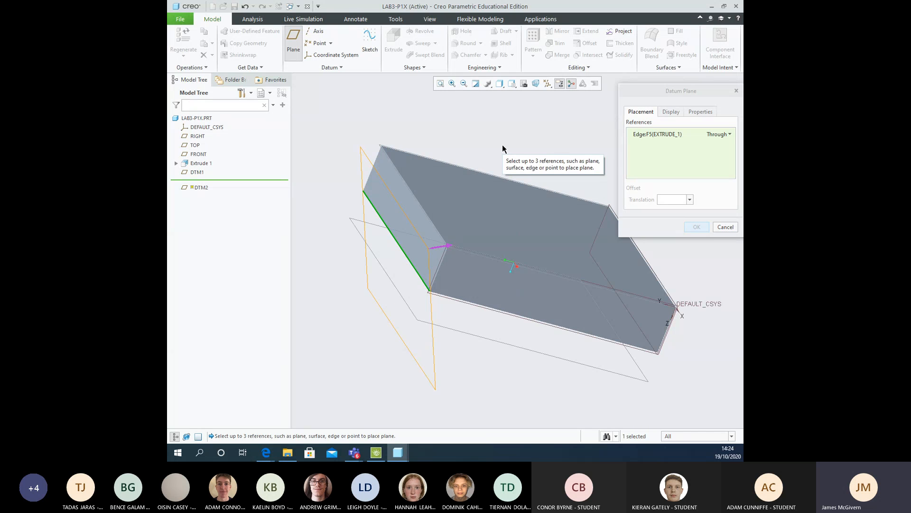
ctrl+click(413, 204)
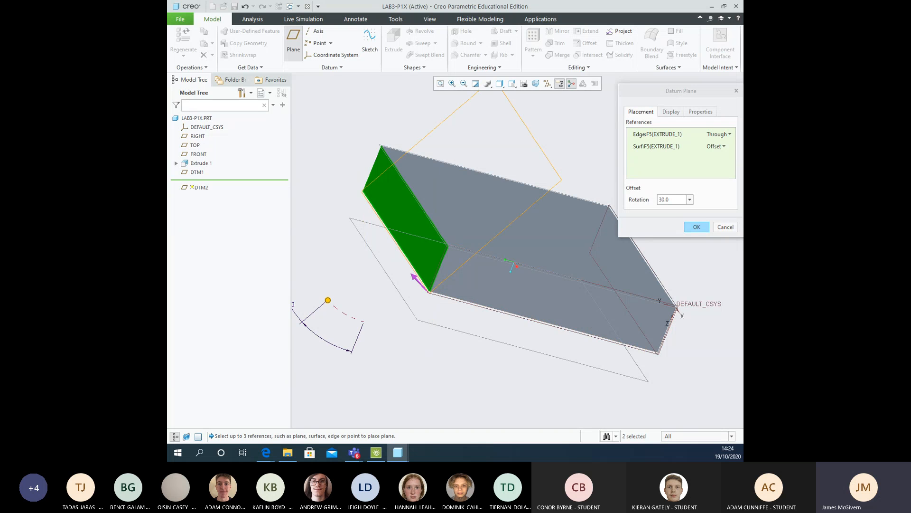
click(440, 84)
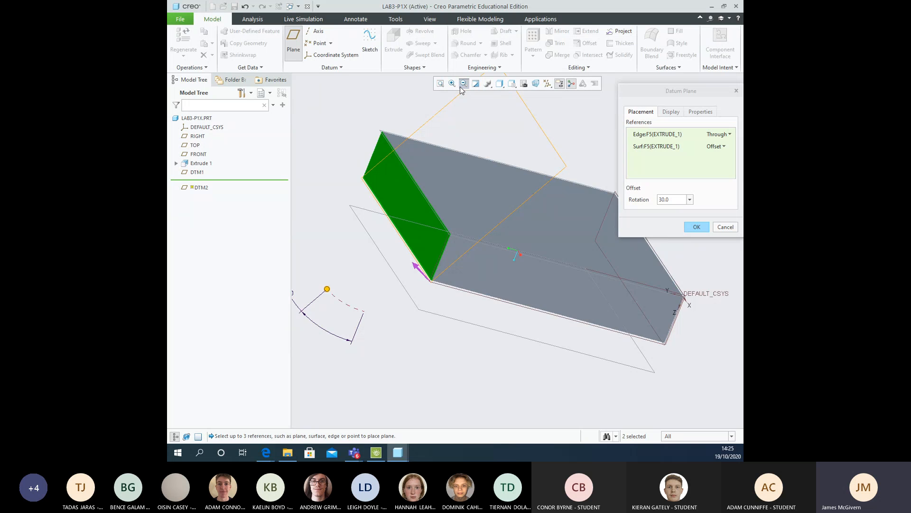
click(460, 87)
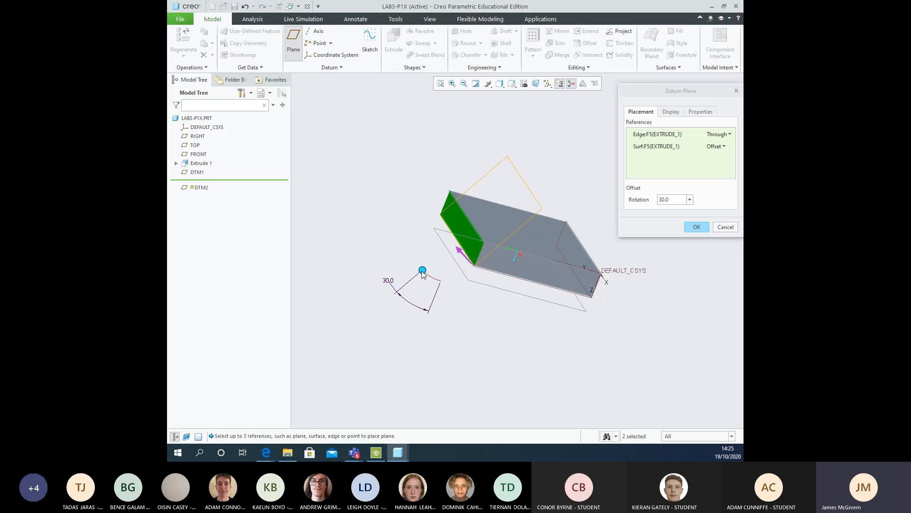
mouse_move(423, 275)
mouse_down()
mouse_move(420, 291)
mouse_move(439, 331)
mouse_move(422, 260)
mouse_up()
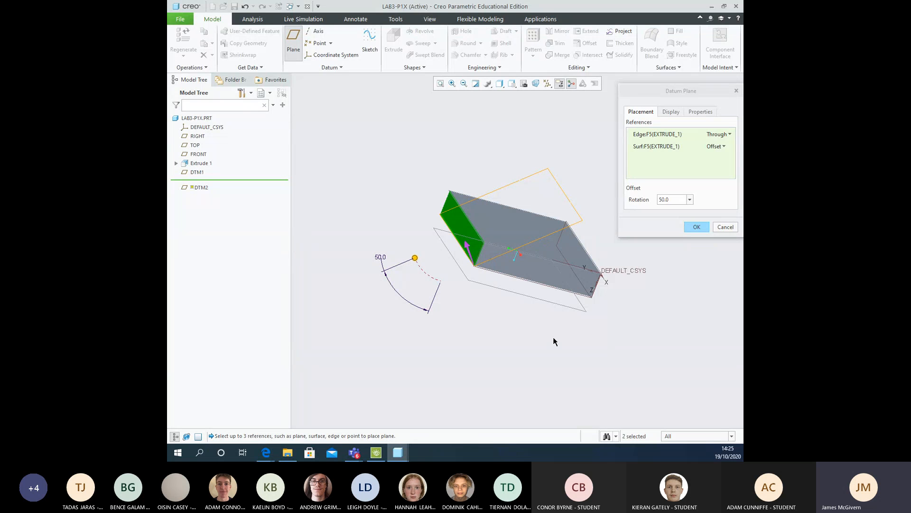
click(697, 227)
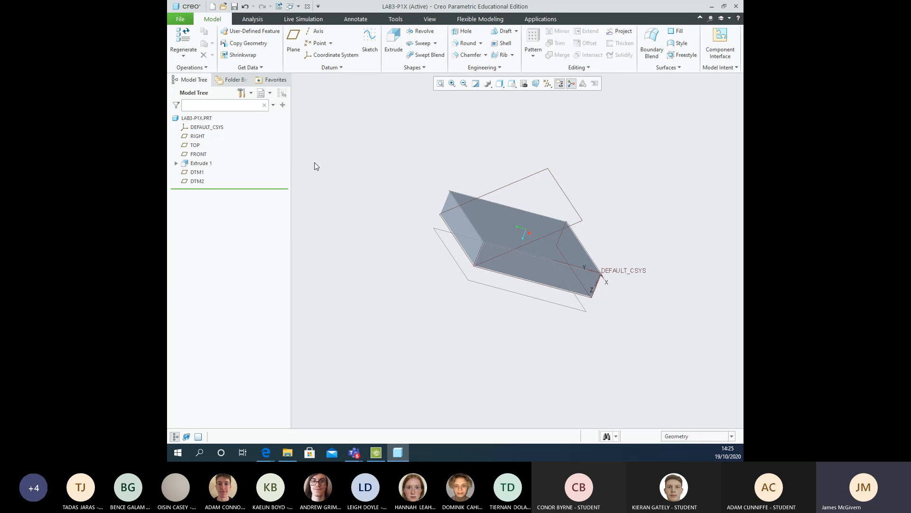
mouse_move(314, 167)
middle_down()
mouse_move(308, 153)
mouse_move(301, 165)
mouse_move(316, 162)
middle_up()
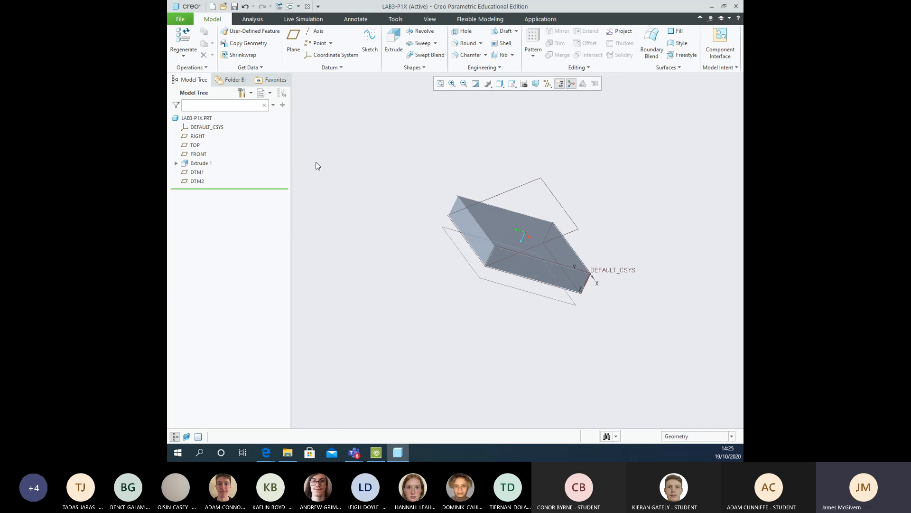
click(197, 172)
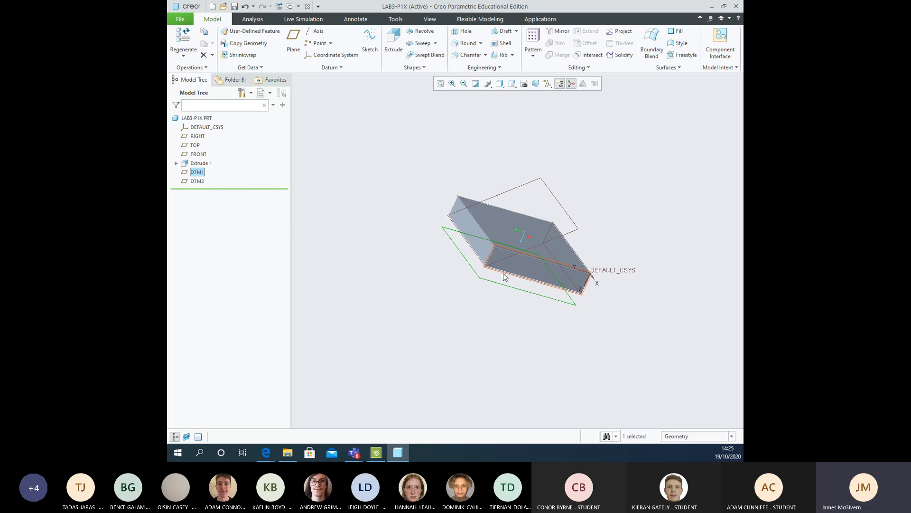
click(199, 185)
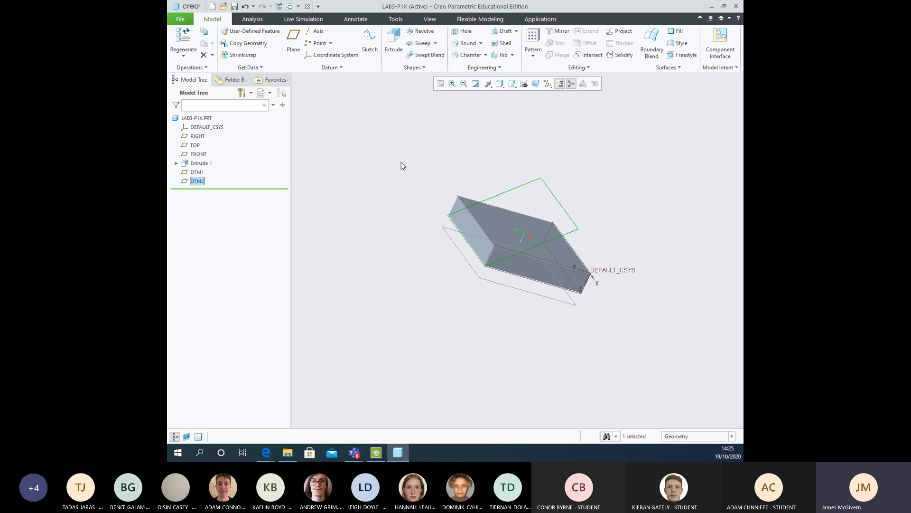
mouse_move(535, 166)
middle_down()
mouse_move(539, 146)
mouse_move(506, 163)
mouse_move(508, 133)
mouse_move(517, 146)
mouse_move(536, 142)
middle_up()
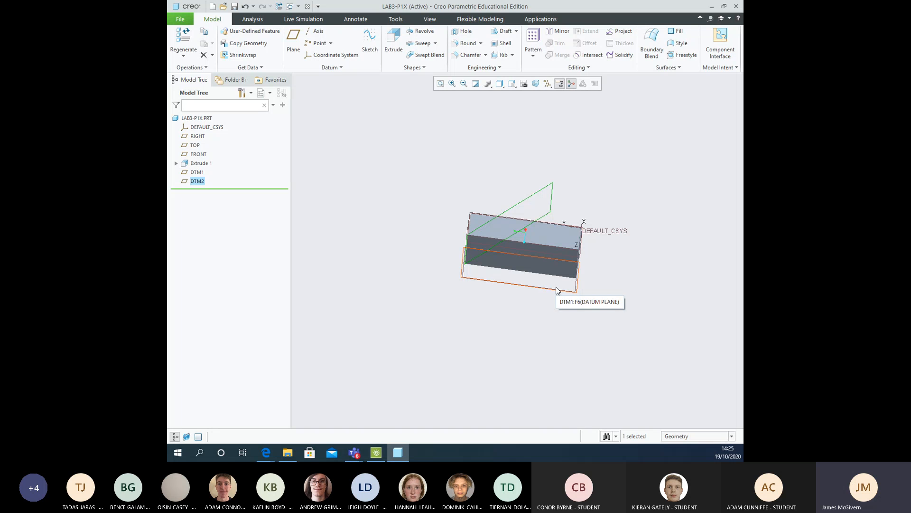
Start an extrusion on the offset datum plane DTM1 and sketch a center rectangle about 33 mm wide and 26 mm high over the block.
click(197, 173)
middle_drag(348, 201, 353, 208)
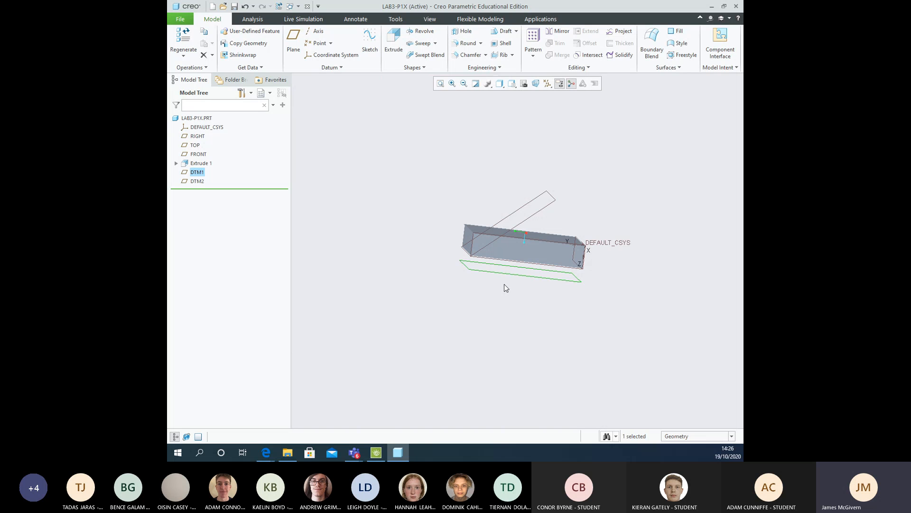
click(394, 43)
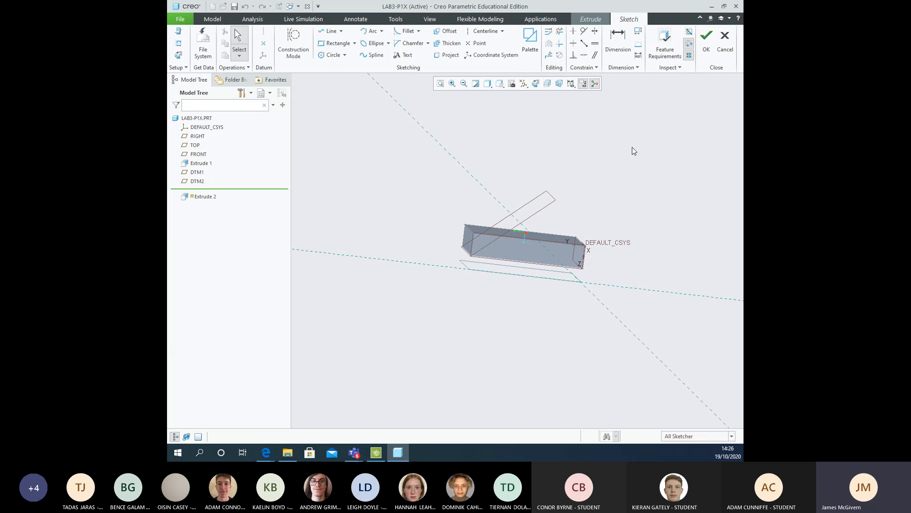
click(537, 86)
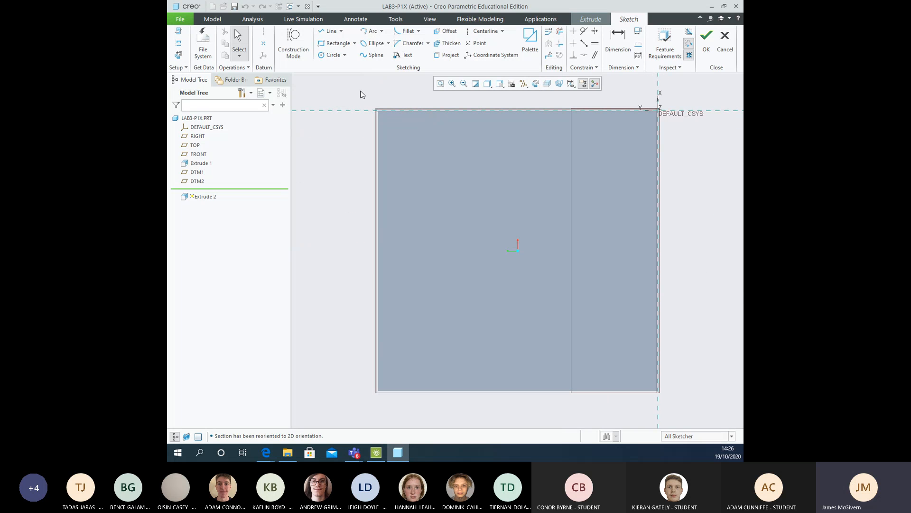
click(354, 44)
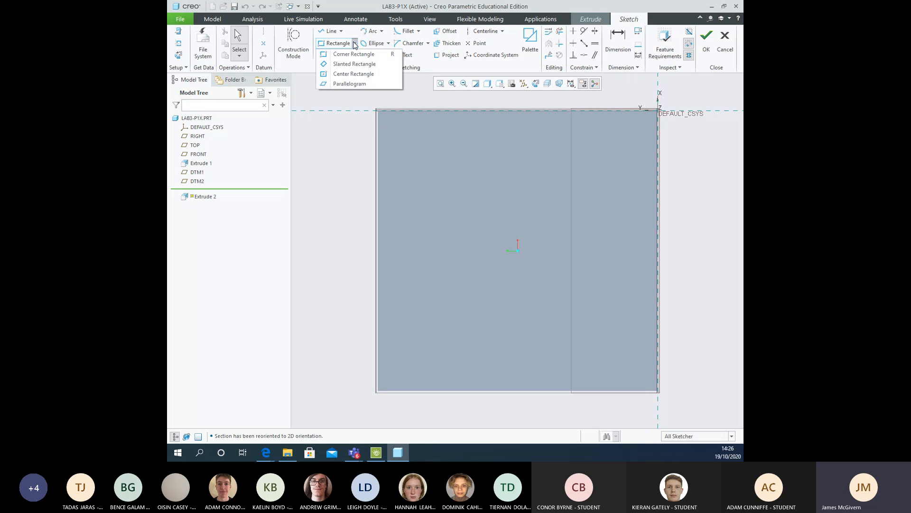
click(352, 74)
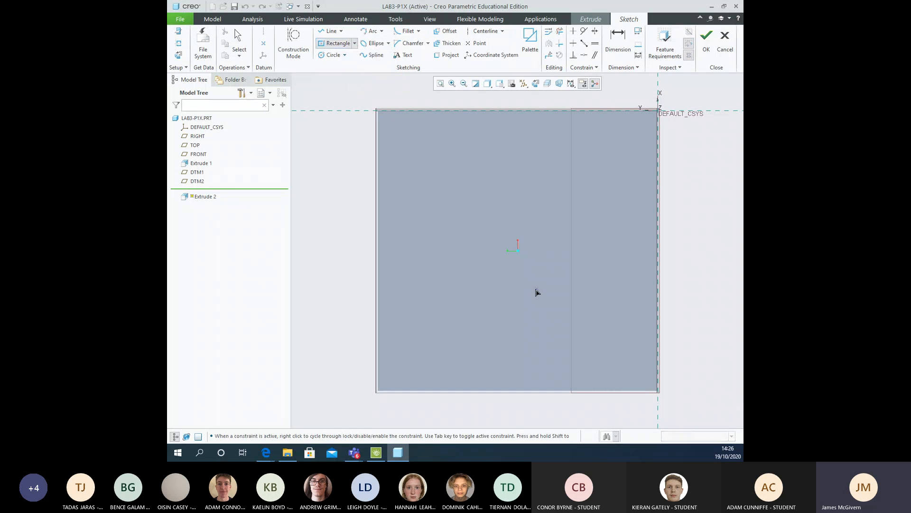
click(484, 234)
click(507, 218)
middle_click(699, 237)
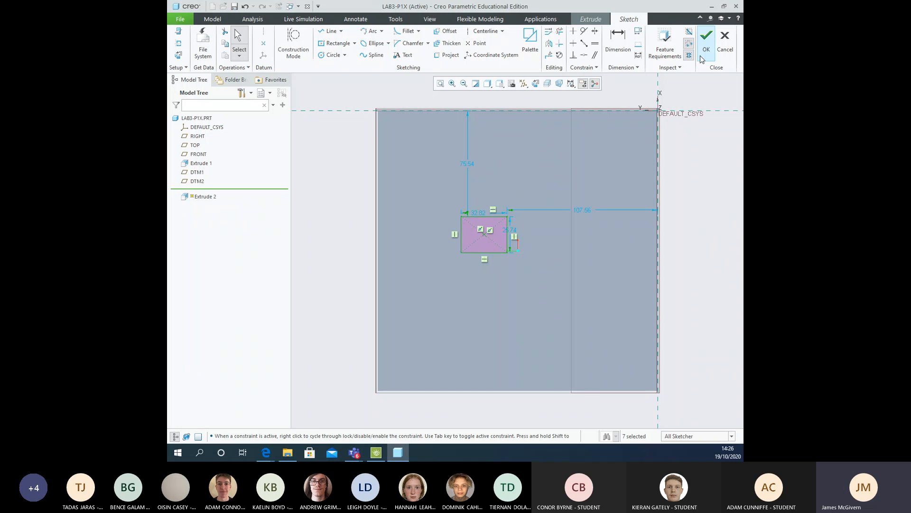
Finish the rectangle sketch and extrude it as a solid 29.28 mm deep.
click(707, 38)
middle_drag(697, 123, 657, 217)
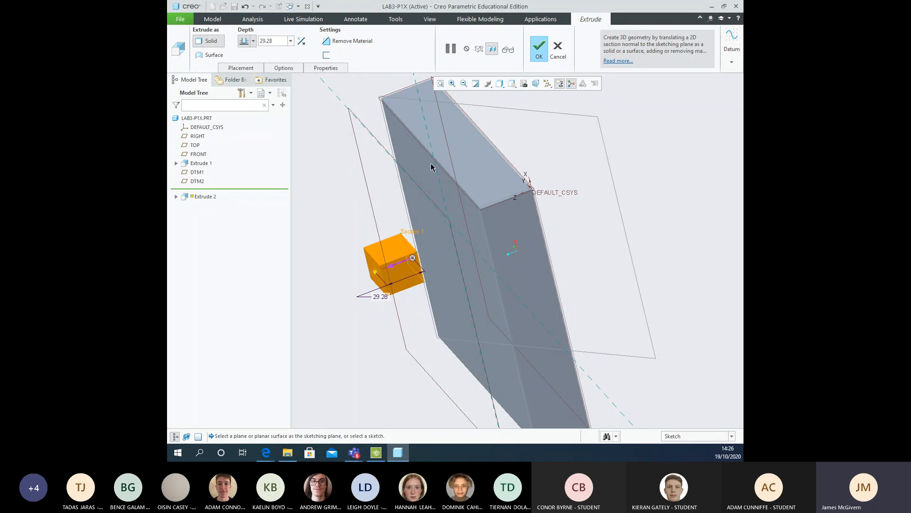
middle_click(678, 168)
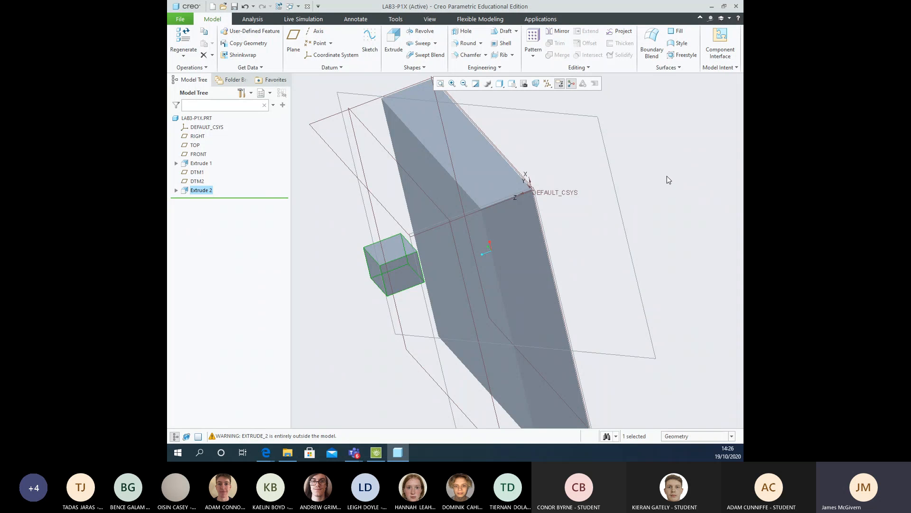
middle_drag(668, 175, 666, 163)
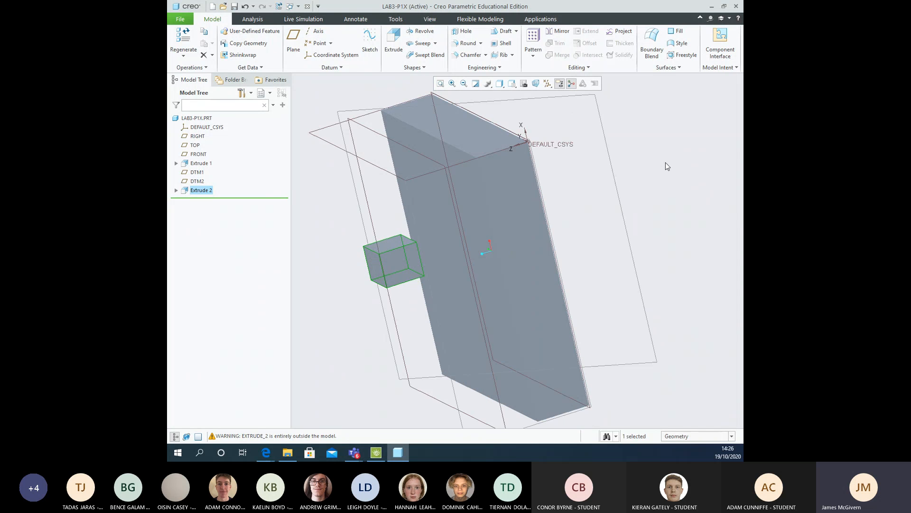
Start an extrusion on the angled datum plane DTM2 and sketch a circle about 17 mm in diameter beyond the block's outline.
click(196, 181)
click(393, 43)
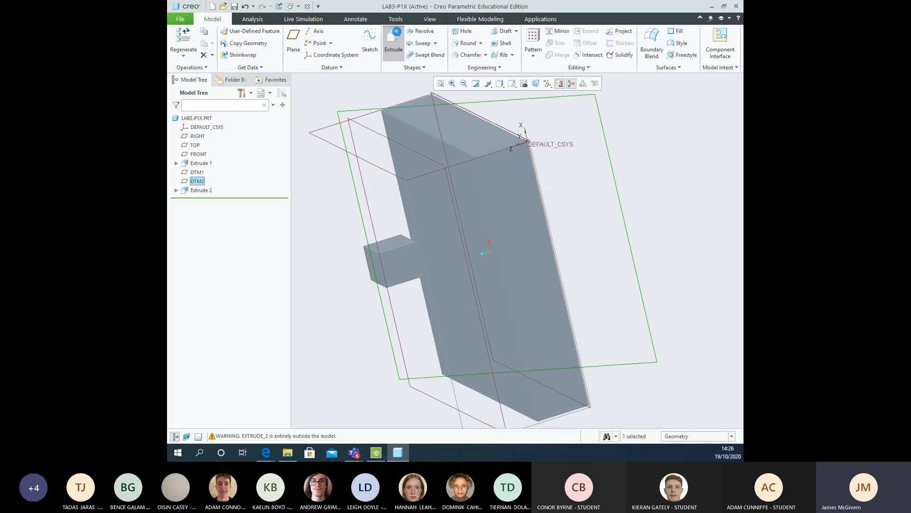
click(537, 83)
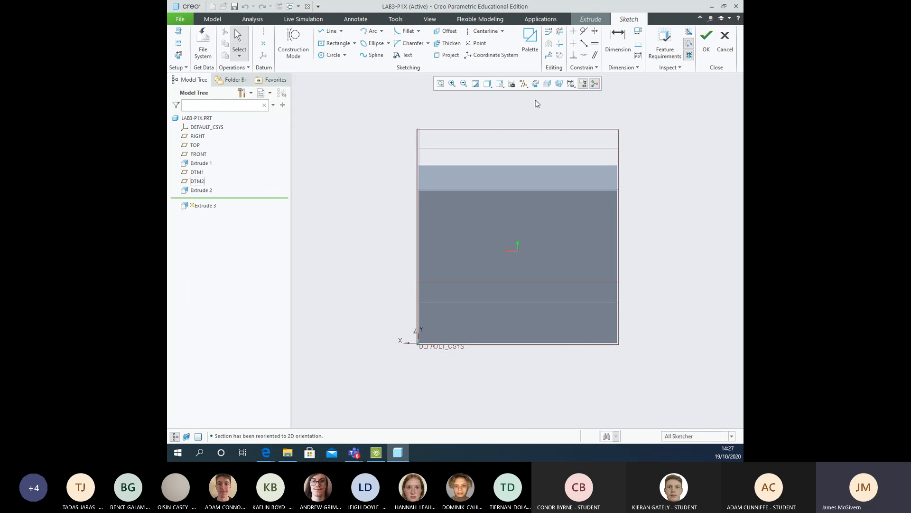
click(332, 56)
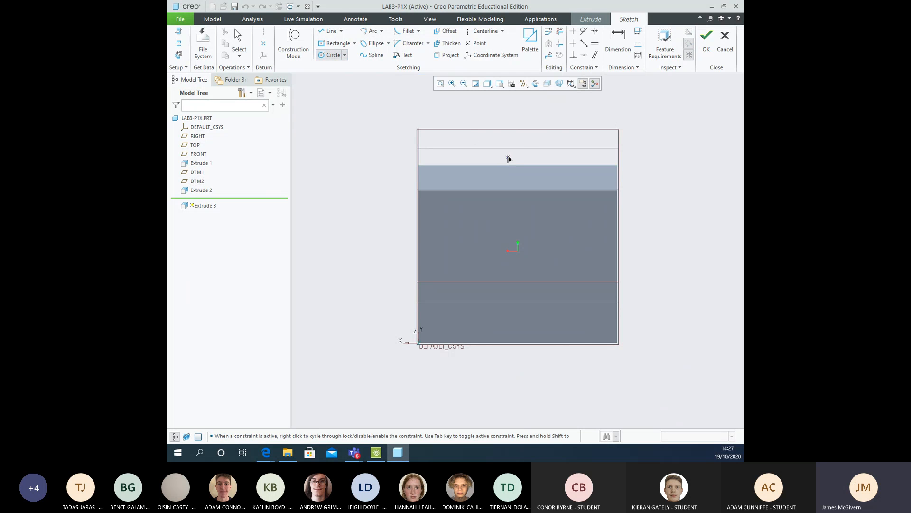
click(523, 141)
click(529, 148)
middle_click(665, 153)
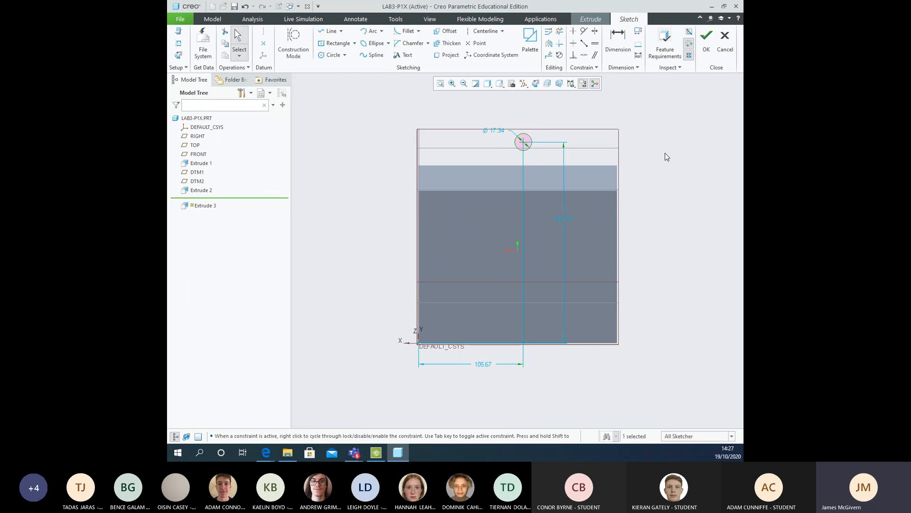
Finish the circle sketch and extrude it as a solid cylinder 17.34 mm long.
click(707, 42)
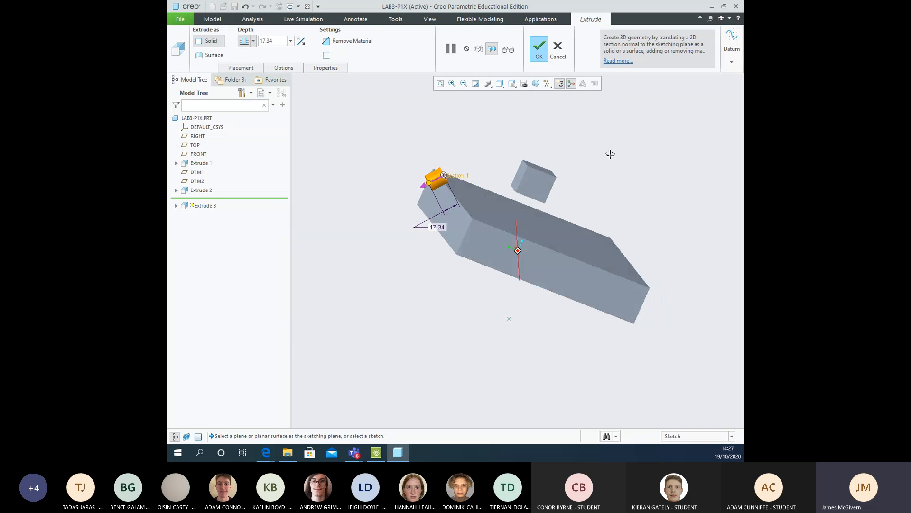
click(539, 47)
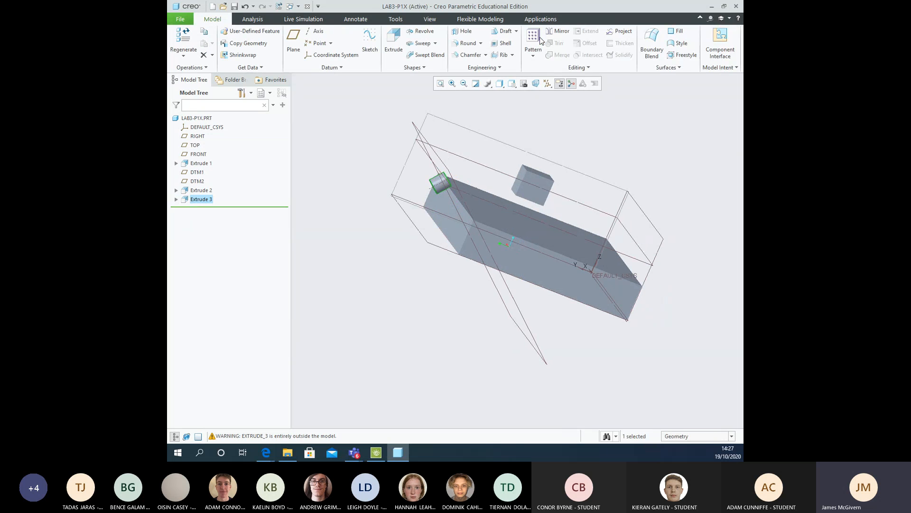
mouse_move(646, 144)
middle_down()
mouse_move(612, 157)
mouse_move(629, 145)
middle_up()
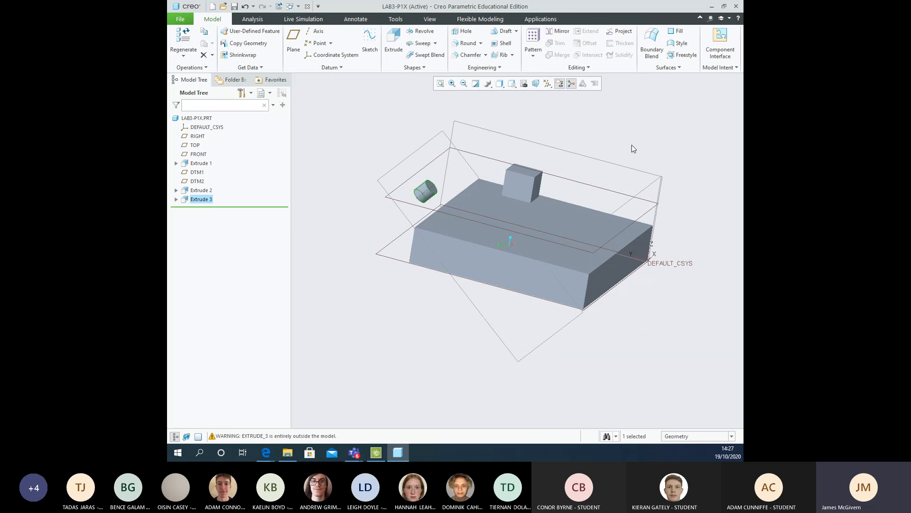
Highlight datum planes DTM2 and DTM1 in turn to examine how the cylinder and the rectangular extrusion sit on them.
click(382, 179)
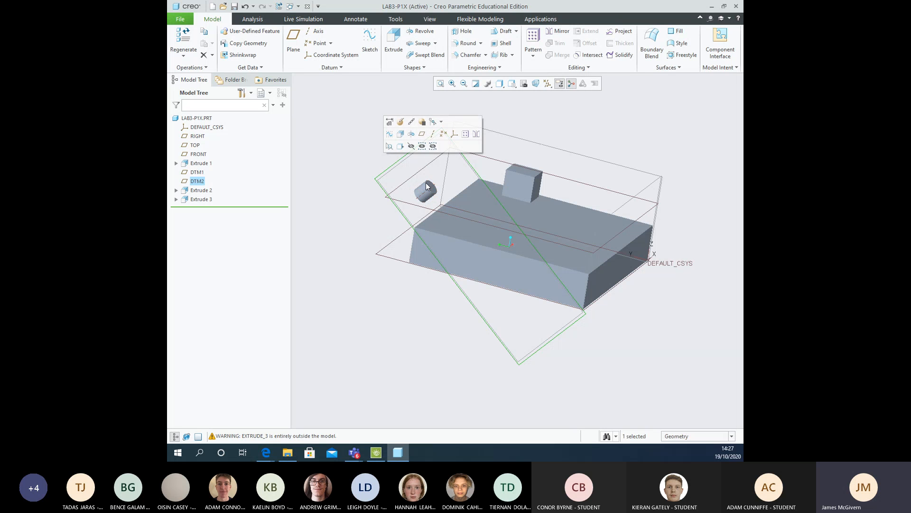
click(342, 117)
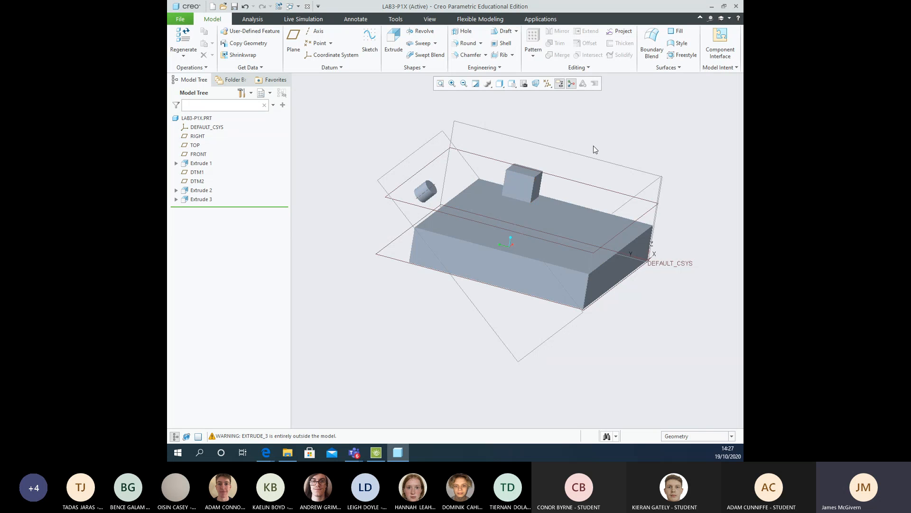
middle_drag(594, 147, 600, 124)
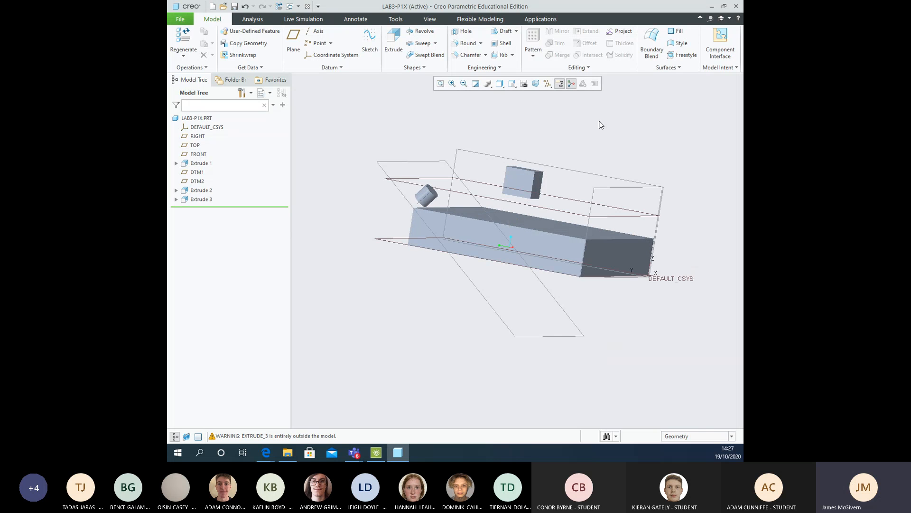
click(520, 208)
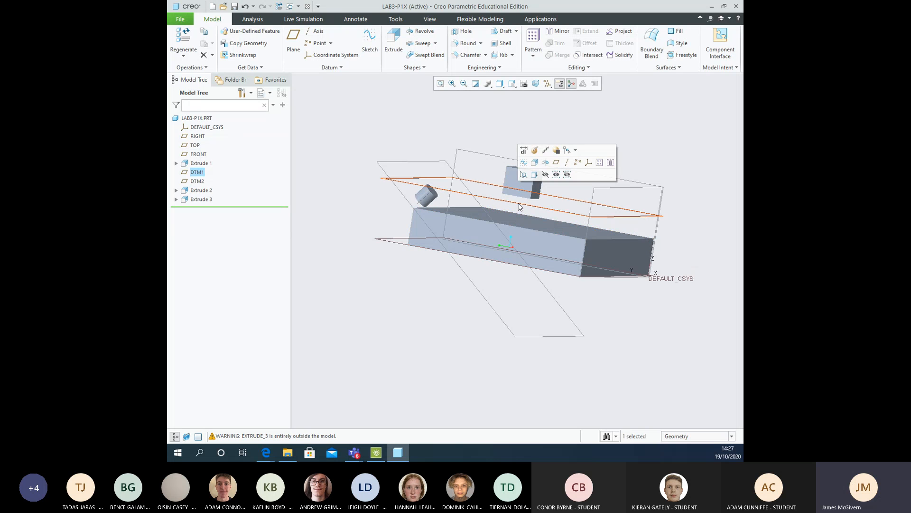
click(604, 129)
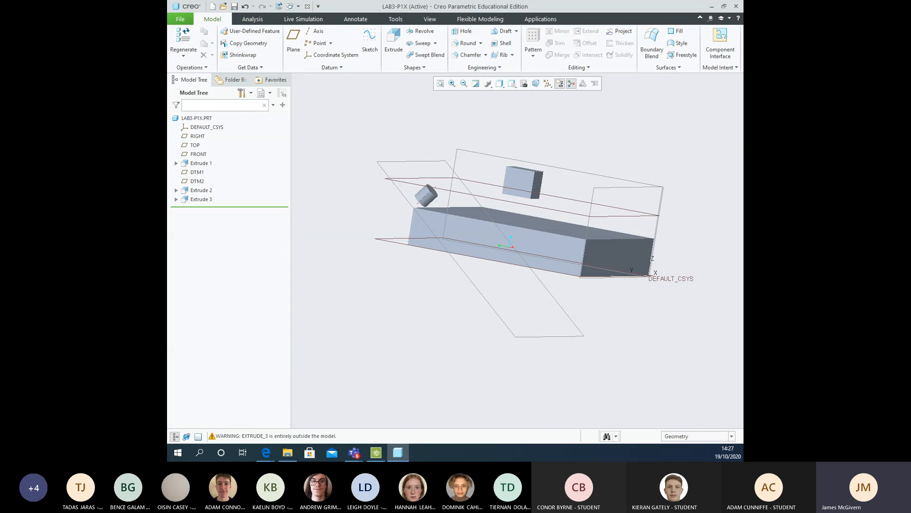
Switch to the browser and review the Lab 3 instructions for creating the datum planes, extruding from them and saving the model.
key(super+d)
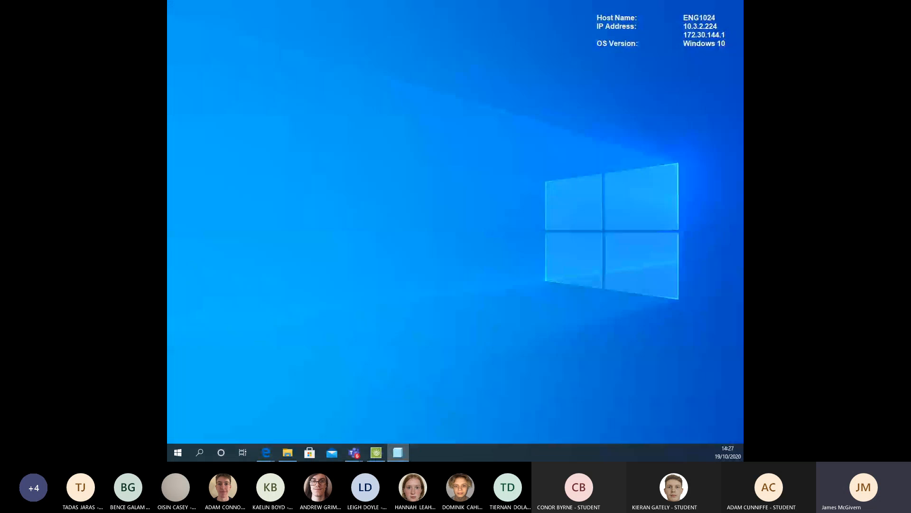
key(super+d)
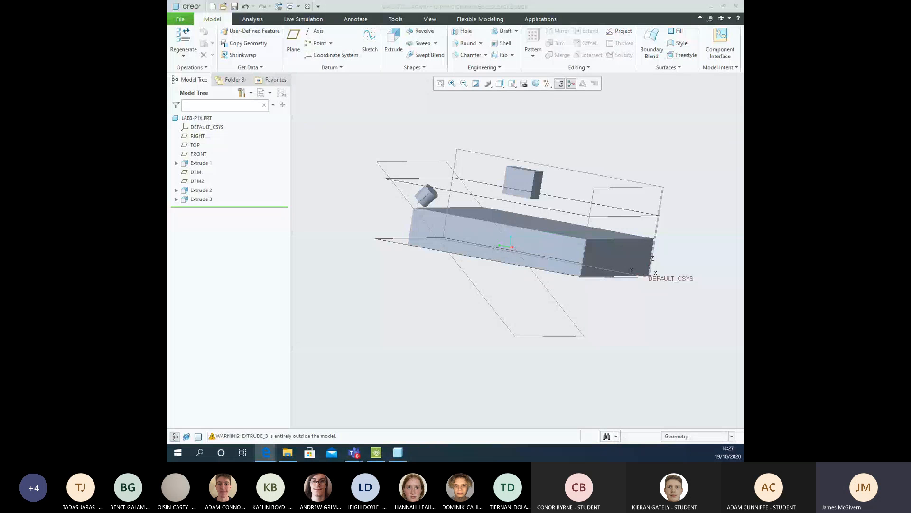
key(alt+Tab)
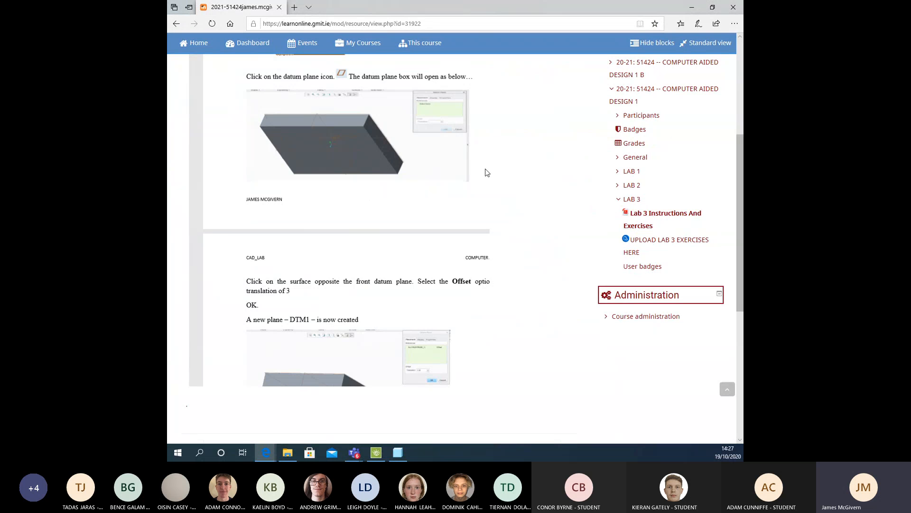
scroll(482, 172, down, 1)
scroll(482, 175, down, 4)
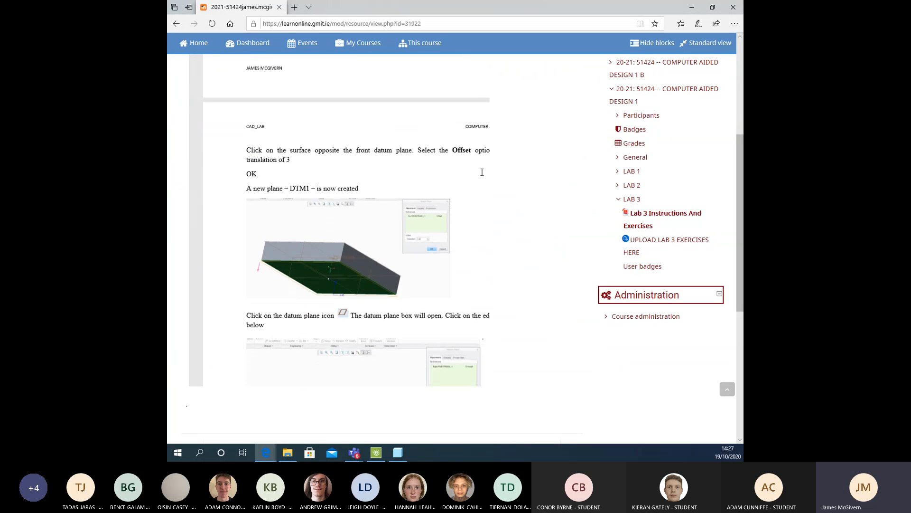
scroll(482, 172, down, 5)
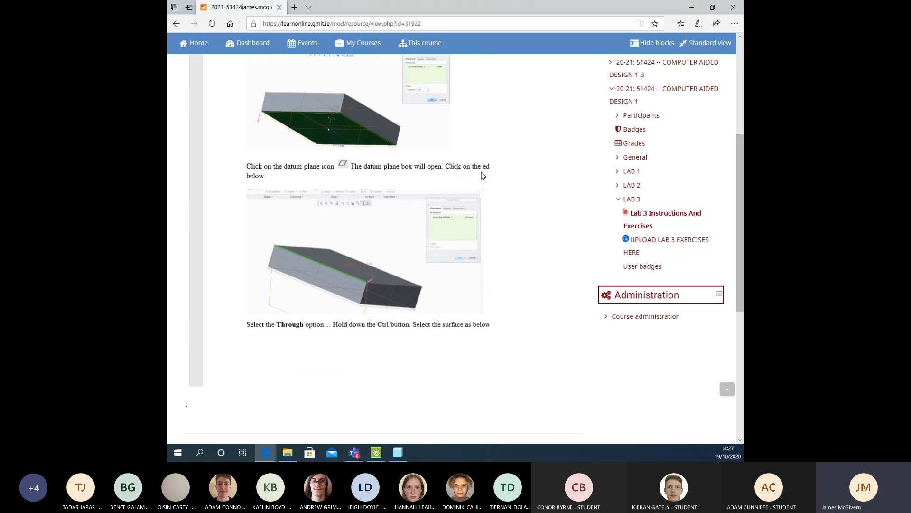
scroll(482, 172, down, 5)
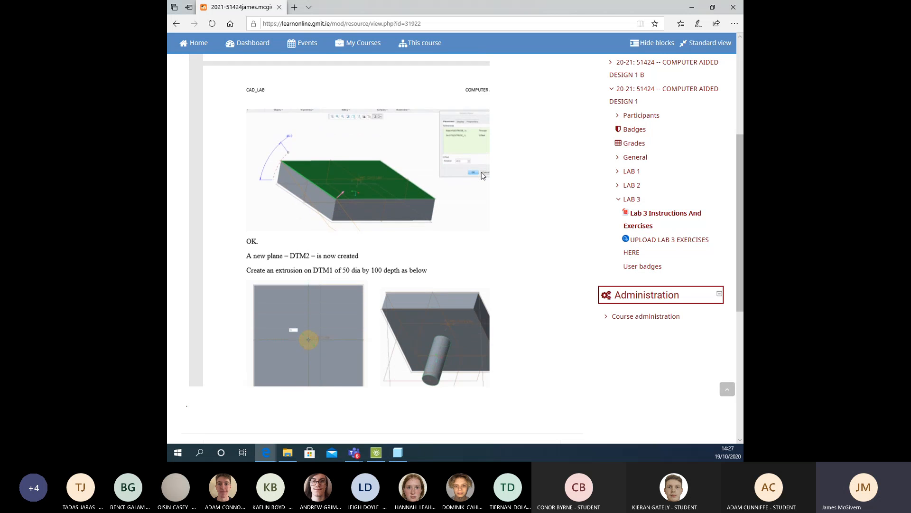
scroll(482, 176, down, 4)
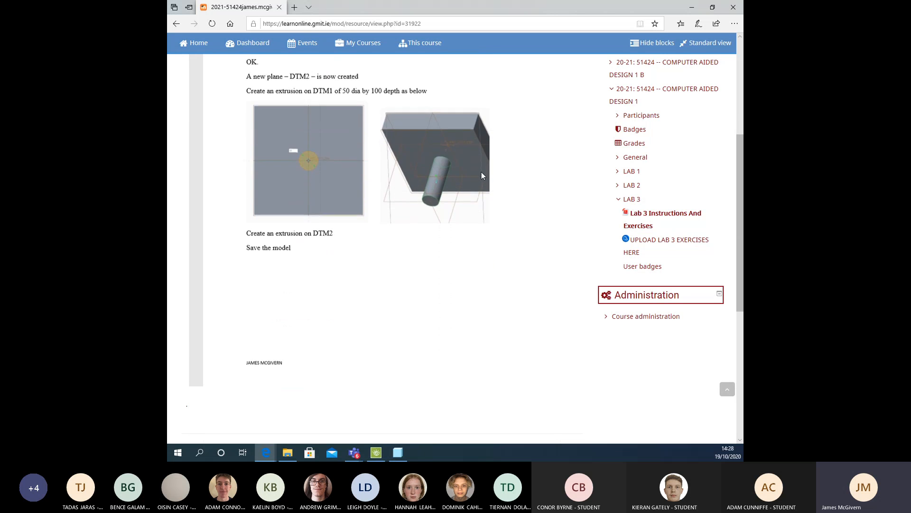
scroll(482, 176, down, 1)
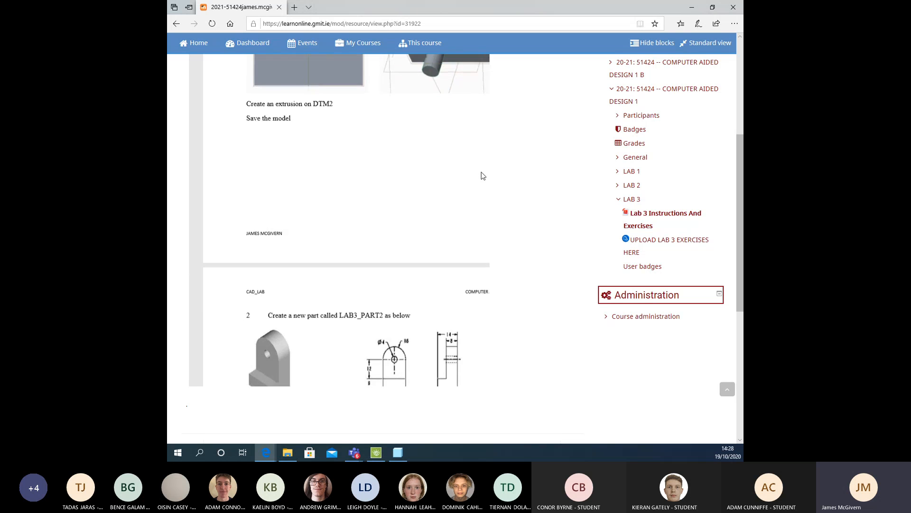
scroll(482, 176, up, 5)
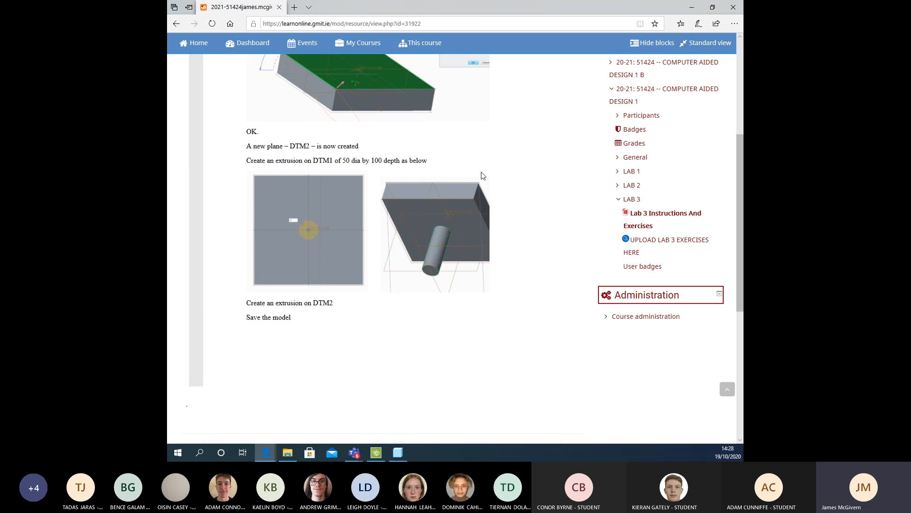
scroll(481, 175, up, 5)
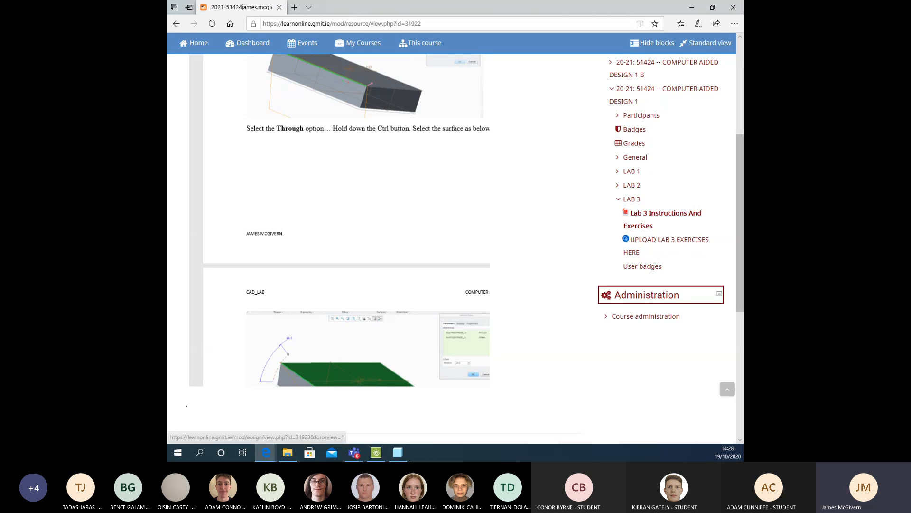
Switch back to Creo Parametric and save the part LAB3-P1X.PRT in the lab3 folder.
click(398, 453)
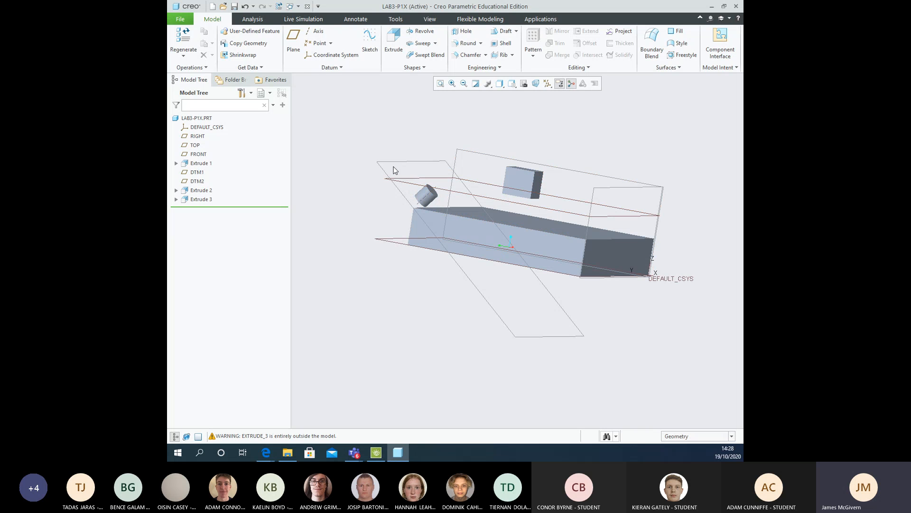
click(182, 23)
mouse_move(194, 83)
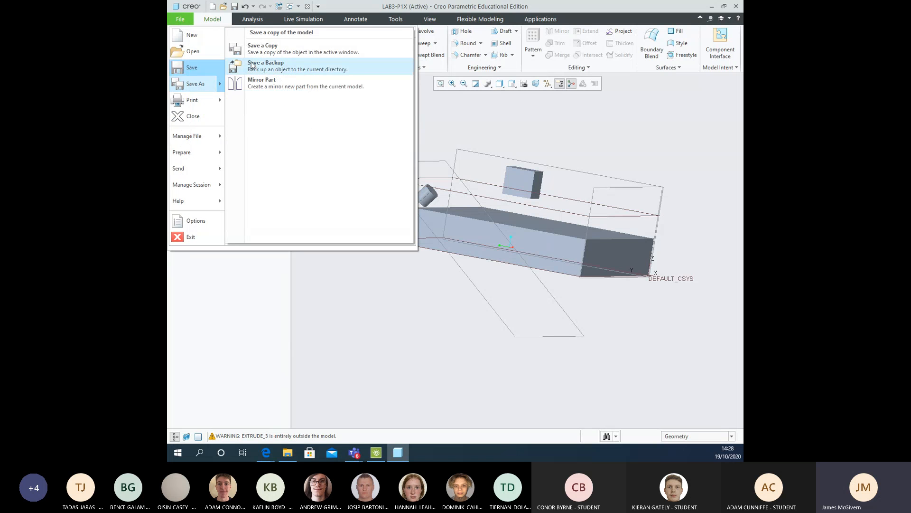
click(234, 7)
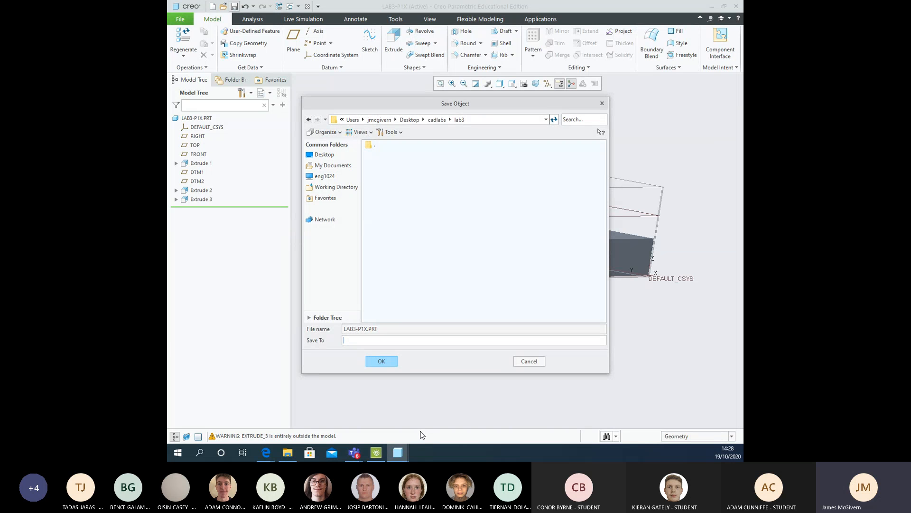
click(390, 361)
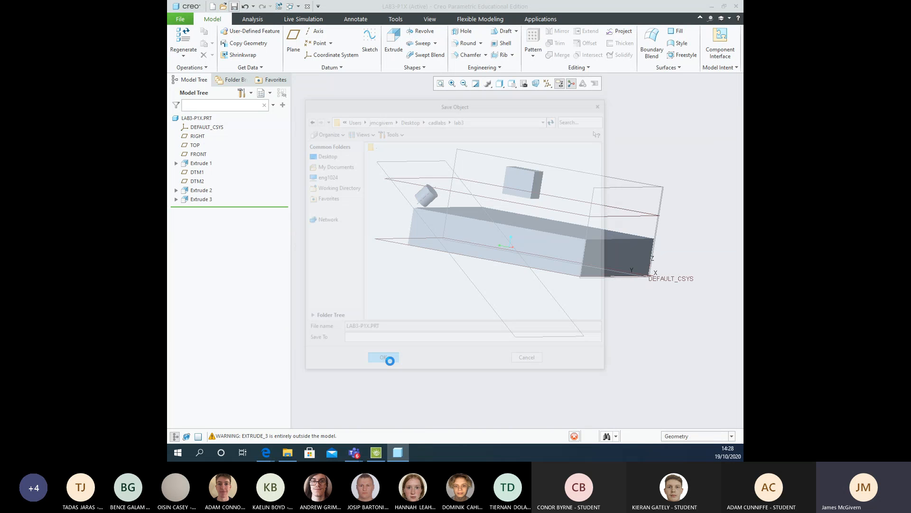